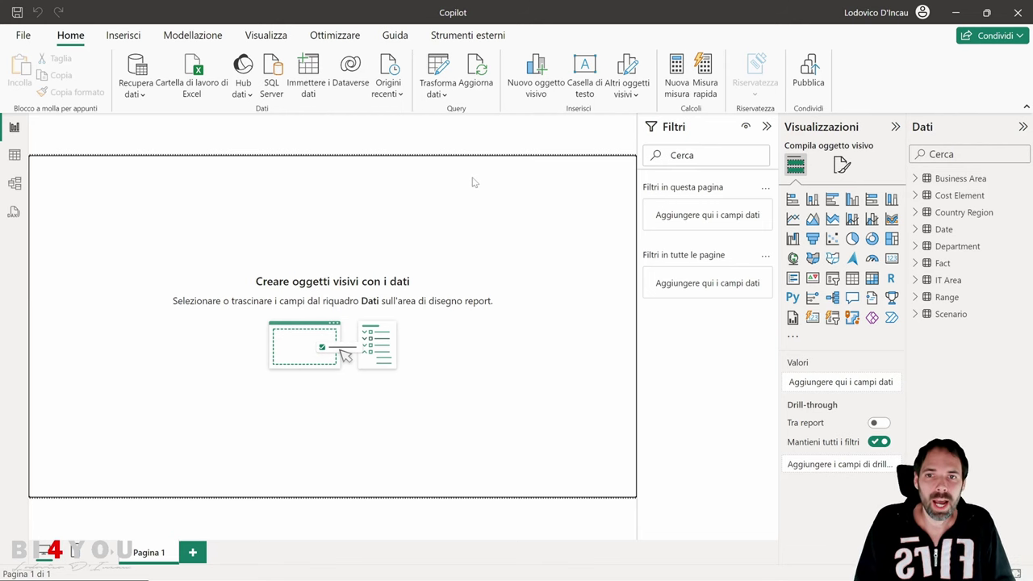
Browse the quick measure calculation list, then cancel the dialog without choosing anything.
left_click(707, 79)
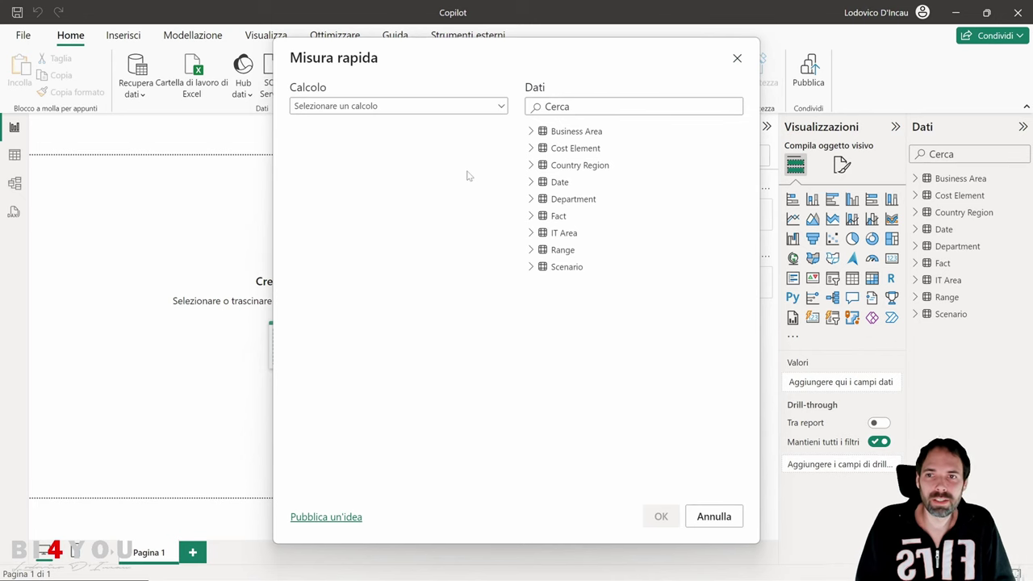
left_click(431, 107)
scroll(367, 185, "down", 5)
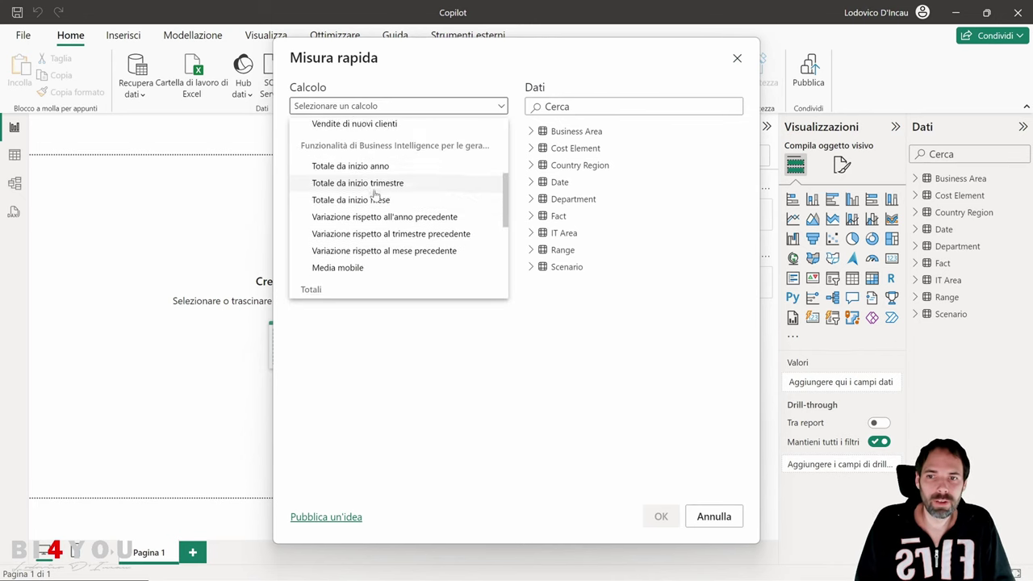
left_click(598, 320)
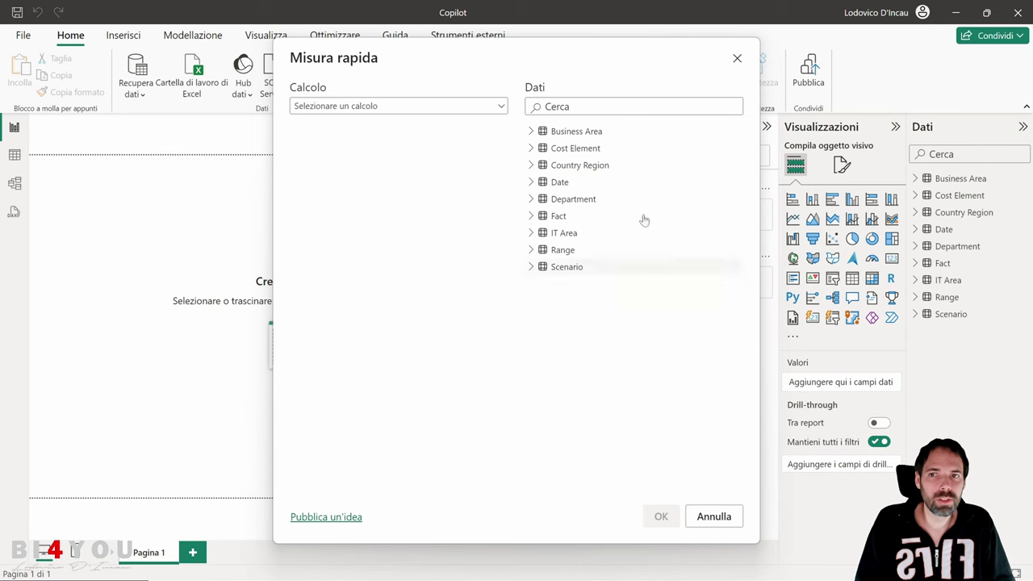
left_click_drag(486, 54, 417, 50)
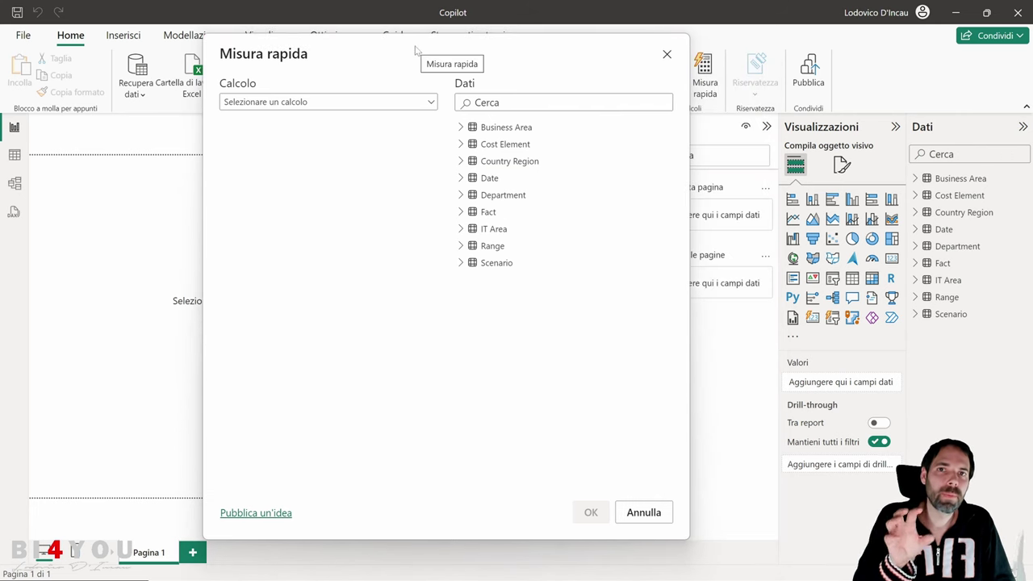
left_click(643, 517)
Enable the Quick measure suggestions feature under Options > Preview features.
left_click(22, 34)
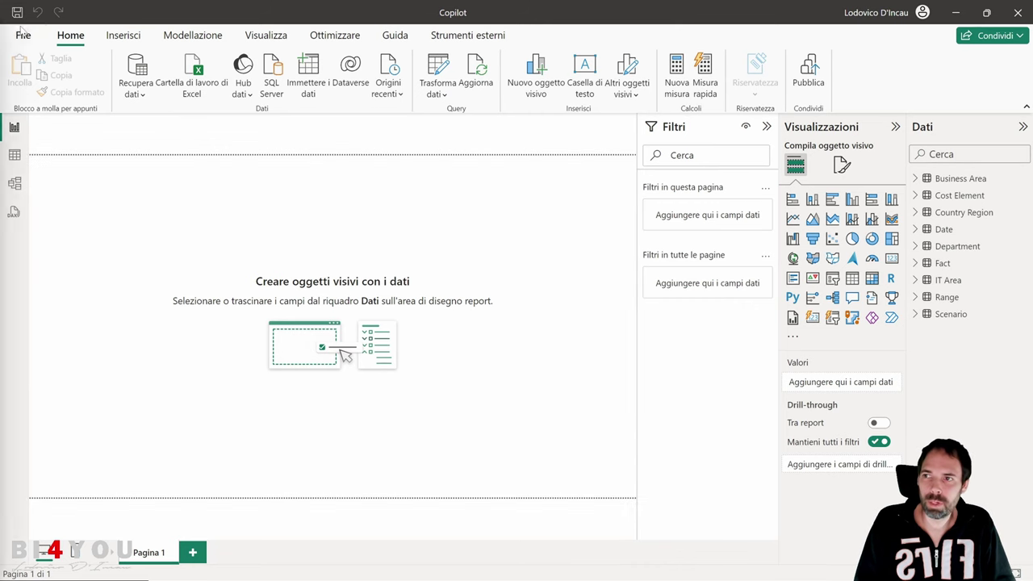
left_click(38, 284)
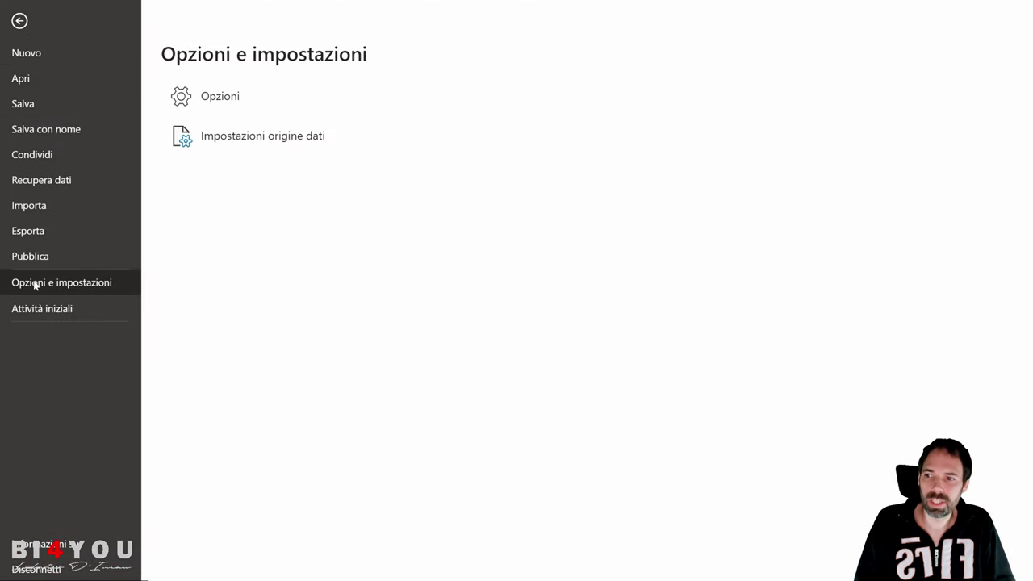
left_click(218, 100)
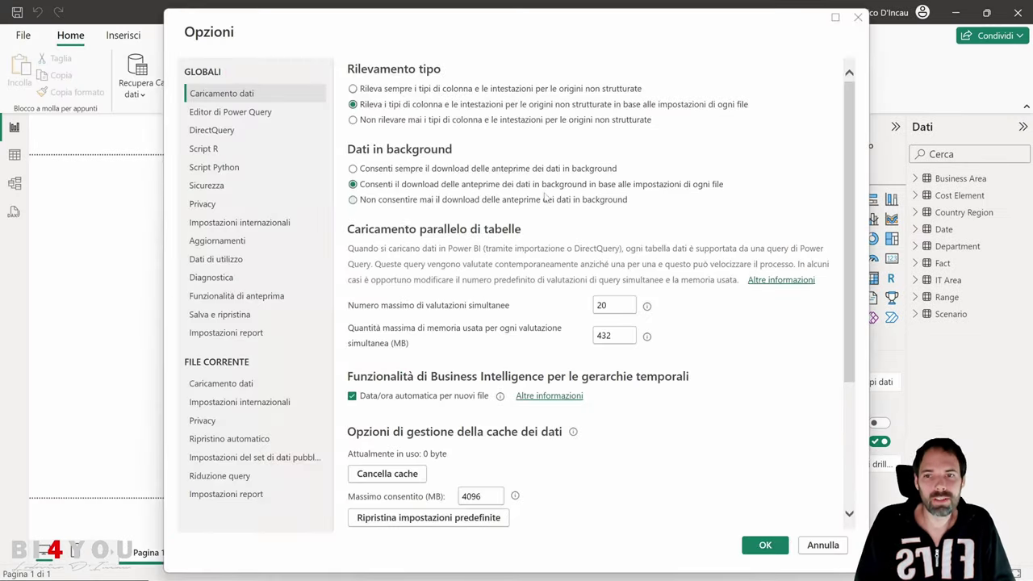
left_click(213, 298)
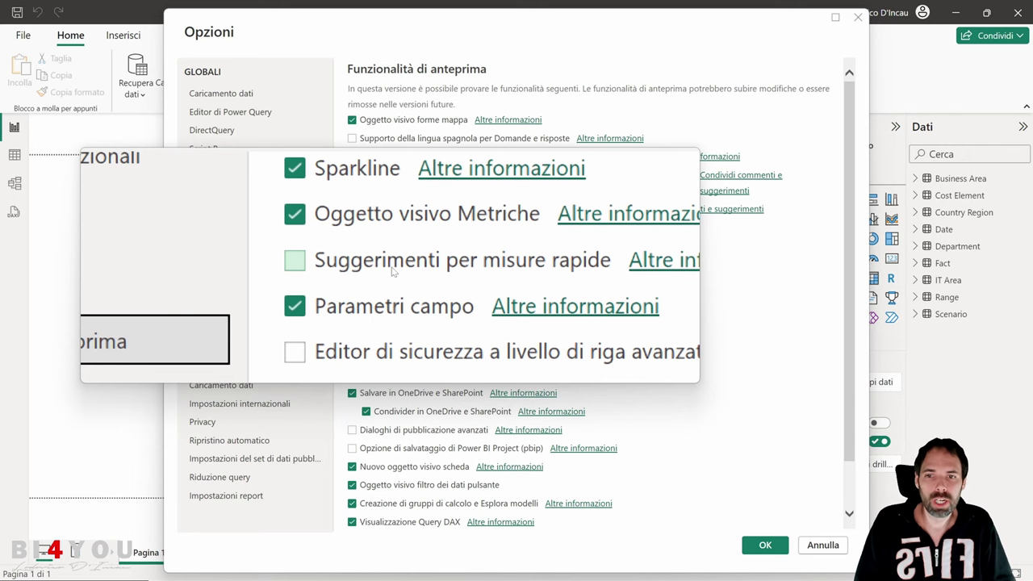
left_click(392, 269)
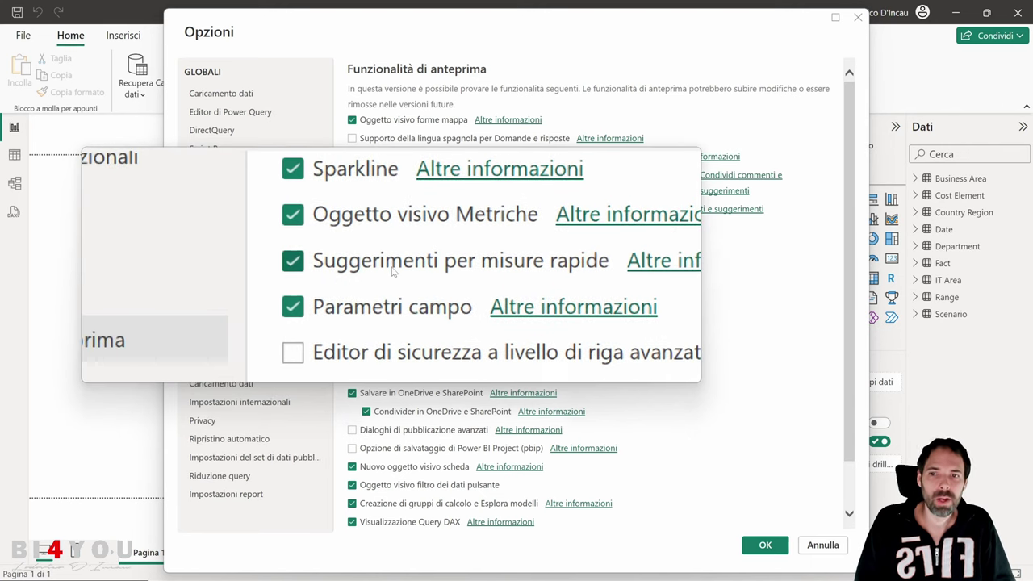
Confirm the options, acknowledge the restart notice and close Power BI Desktop.
left_click(764, 545)
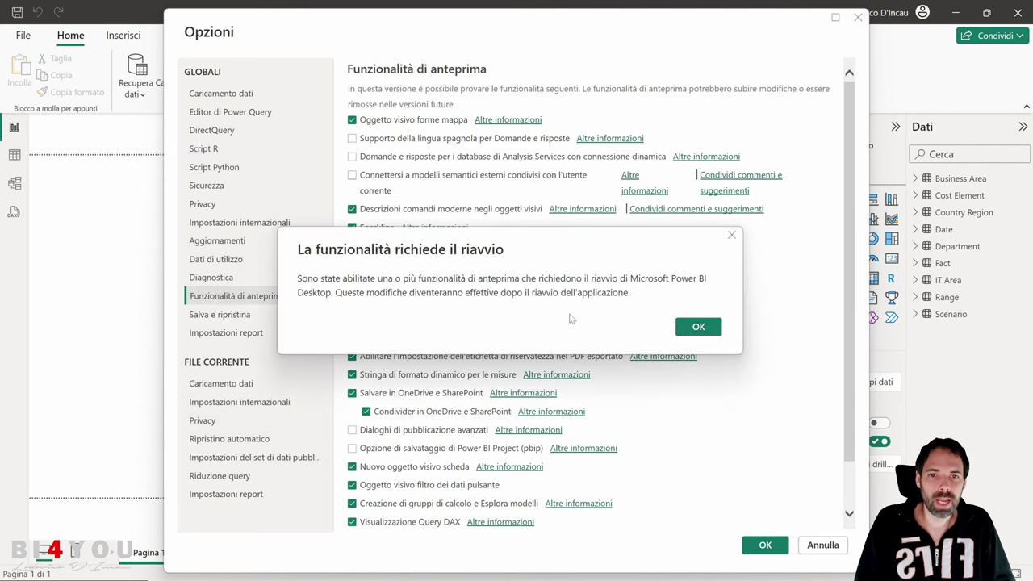
left_click(697, 326)
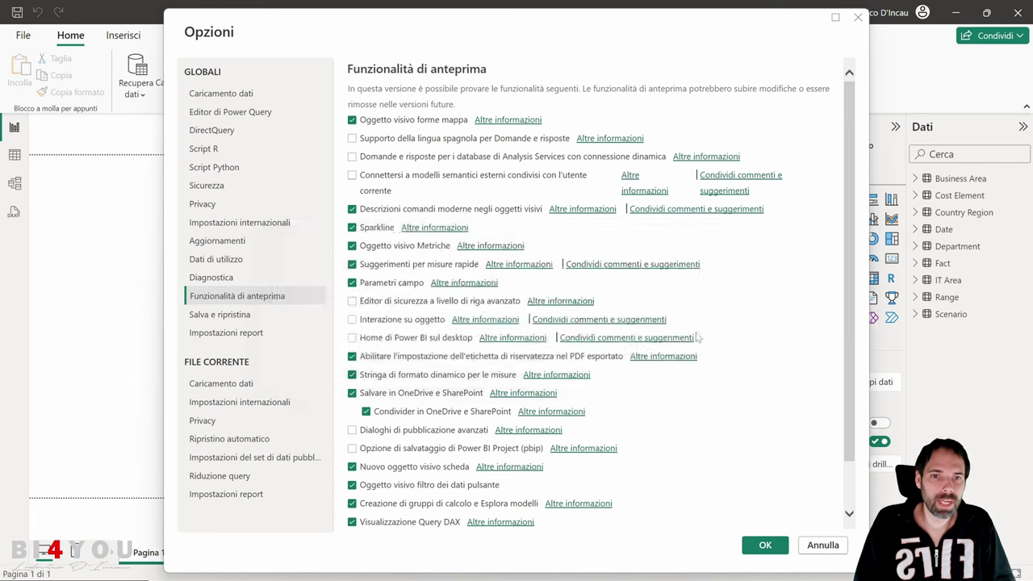
left_click(1018, 15)
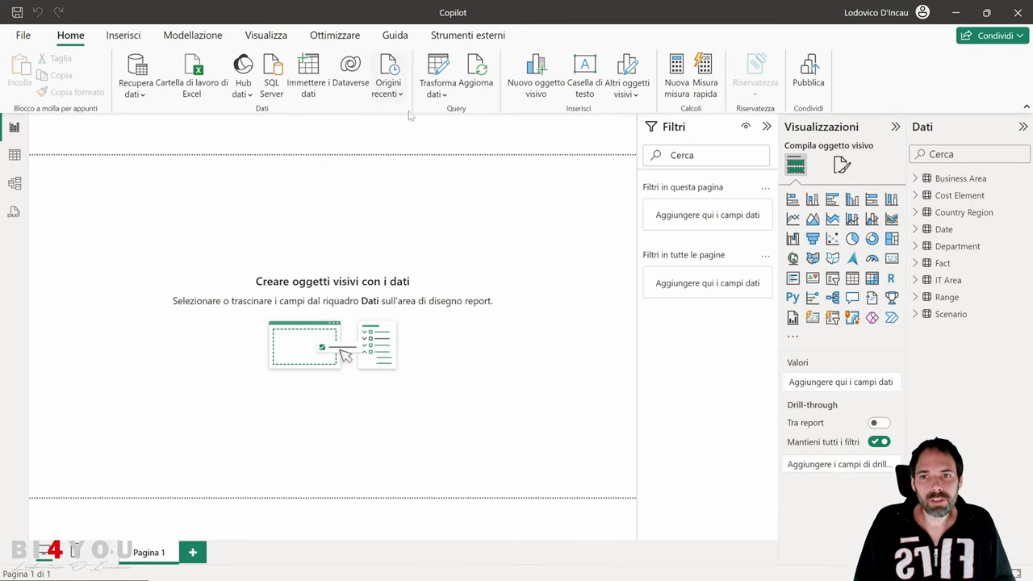
Open Quick measure on the Copilot suggestions tab, then switch to DAX query view.
left_click(704, 86)
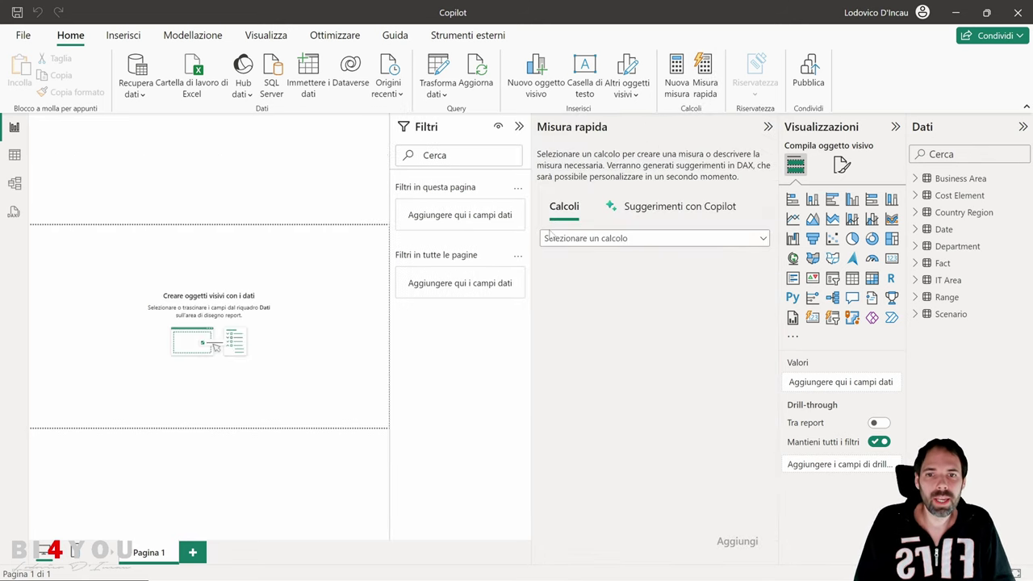
left_click(586, 240)
scroll(612, 322, "down", 3)
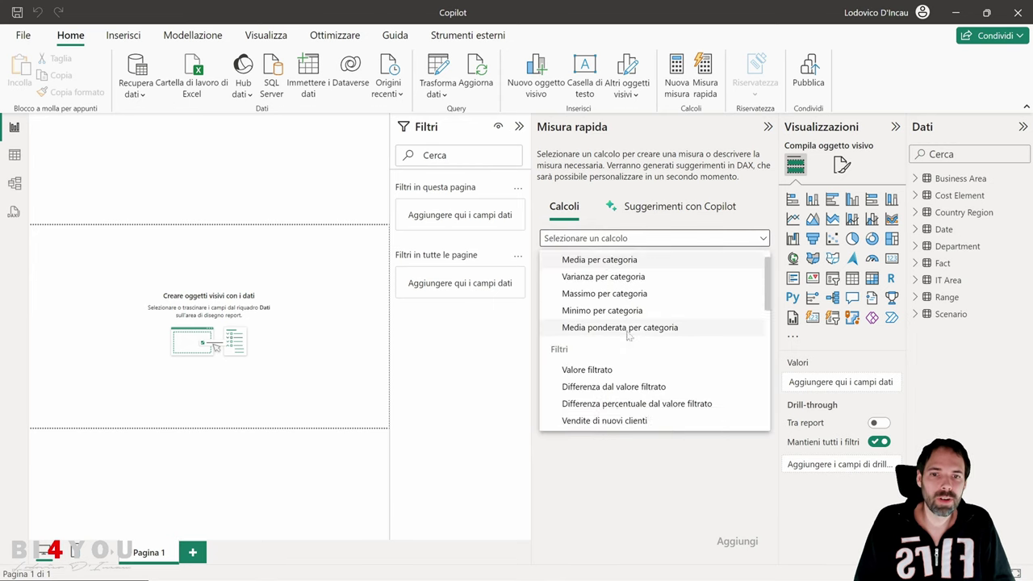
scroll(611, 323, "up", 3)
left_click(648, 160)
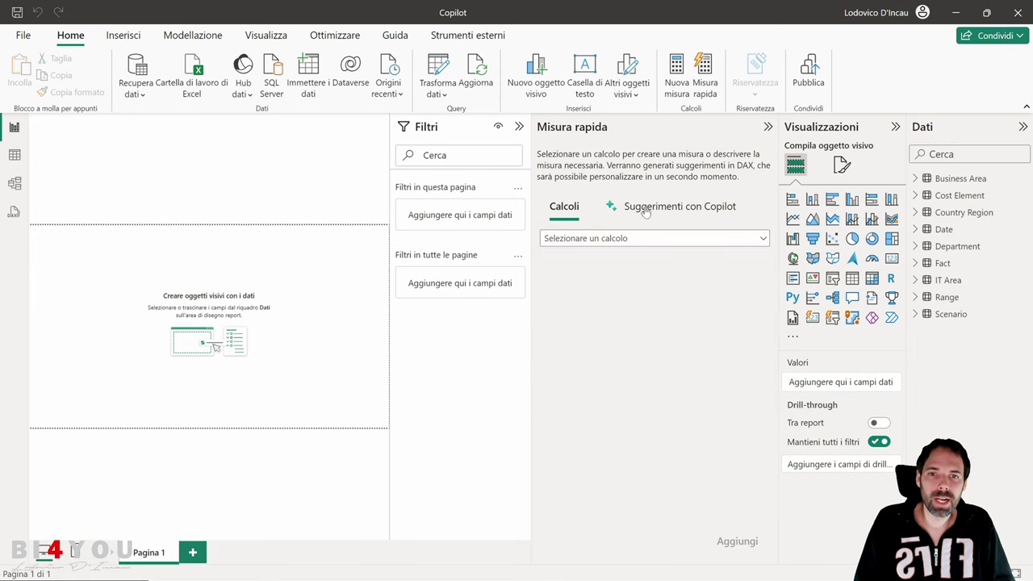
left_click(646, 211)
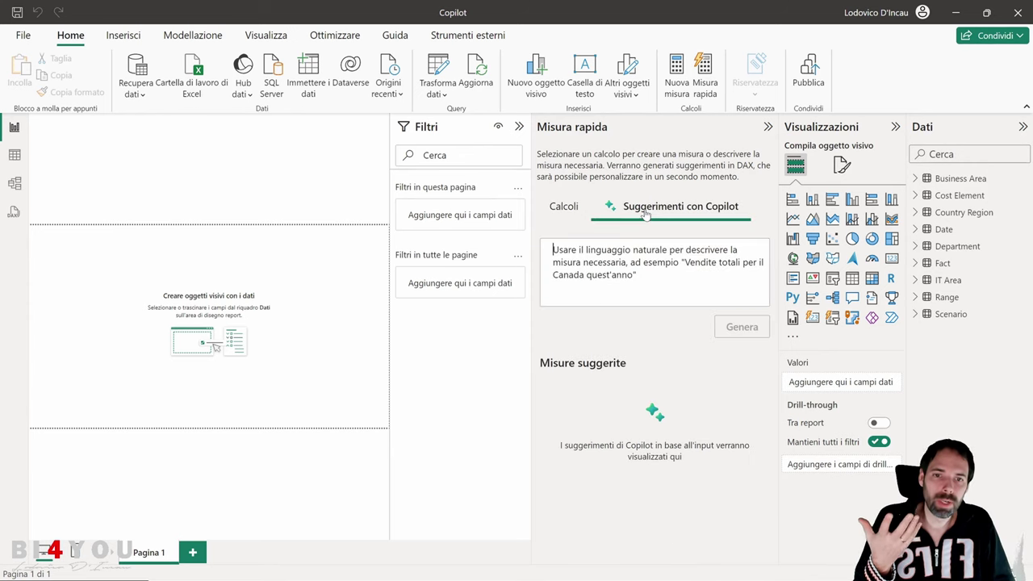
left_click(13, 213)
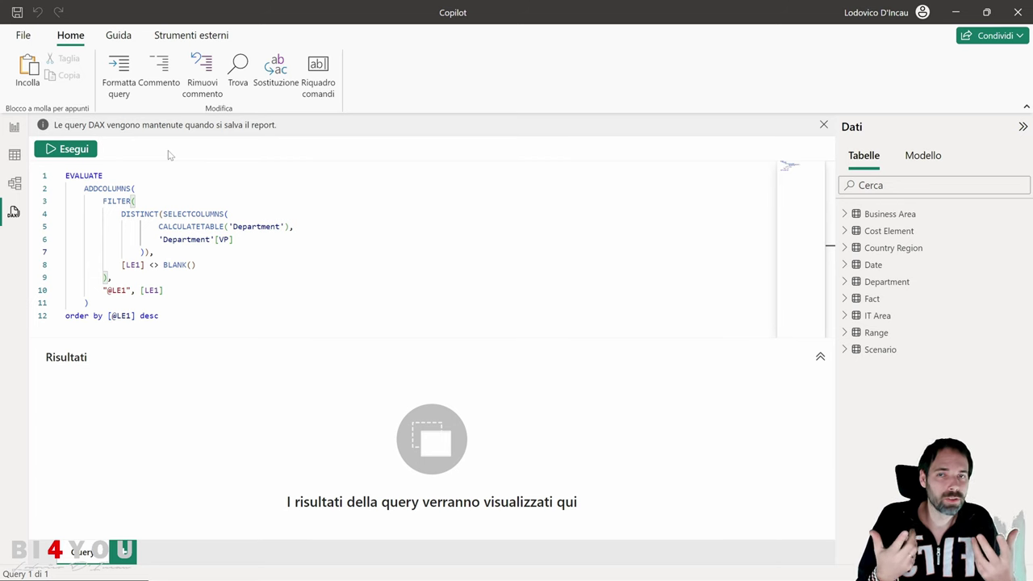
Dismiss the DAX query info bar and go back to Report view.
left_click(825, 126)
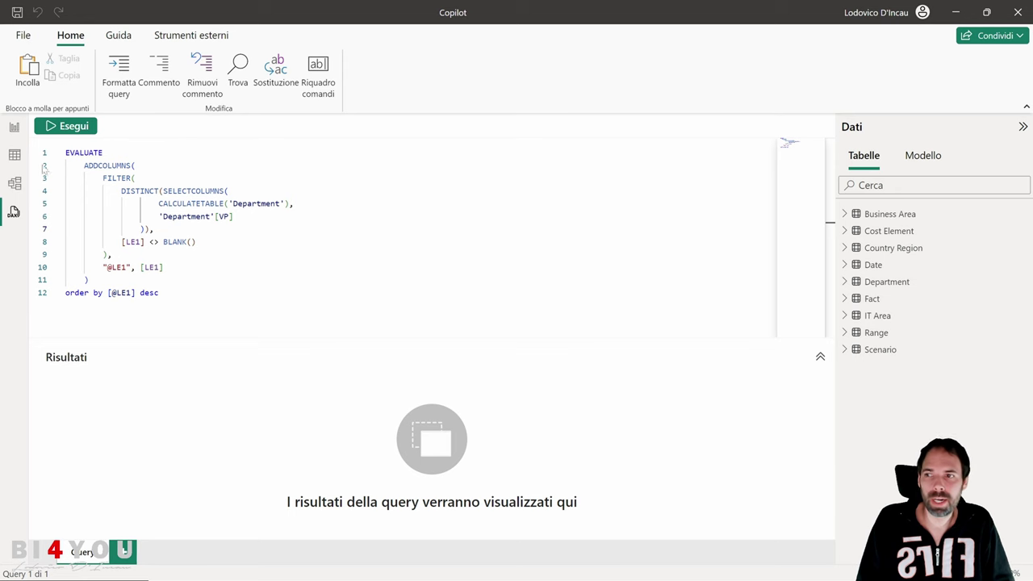
left_click(10, 128)
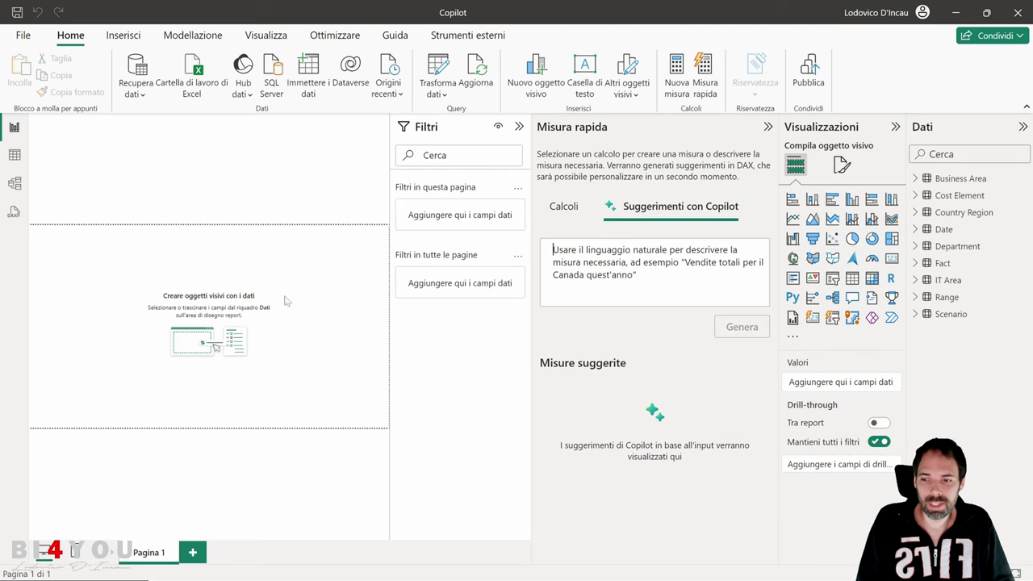
Switch to Firefox and open the Power BI service settings from the gear icon.
key("alt+Tab")
key("alt+Tab")
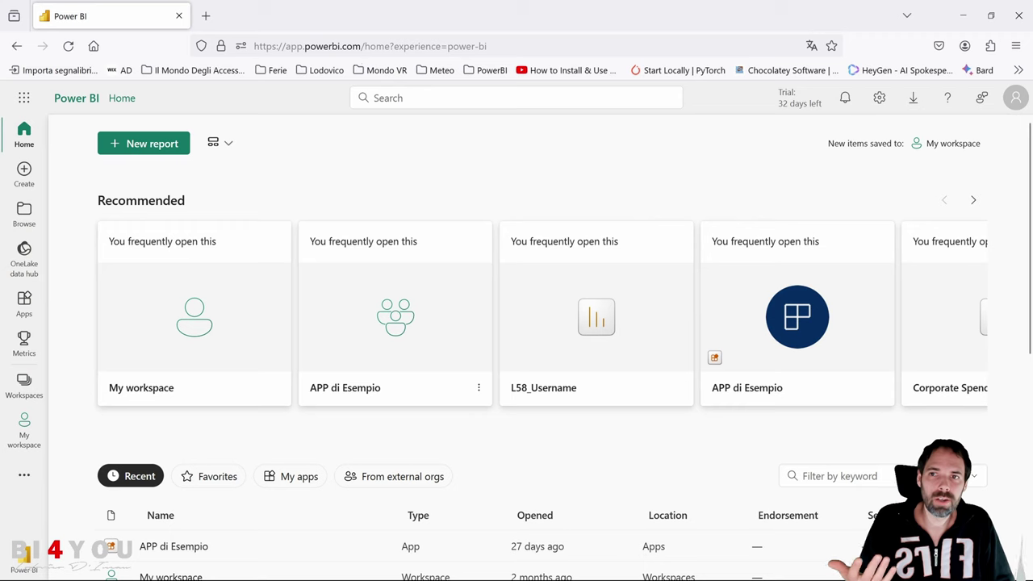
left_click(379, 46)
key("Escape")
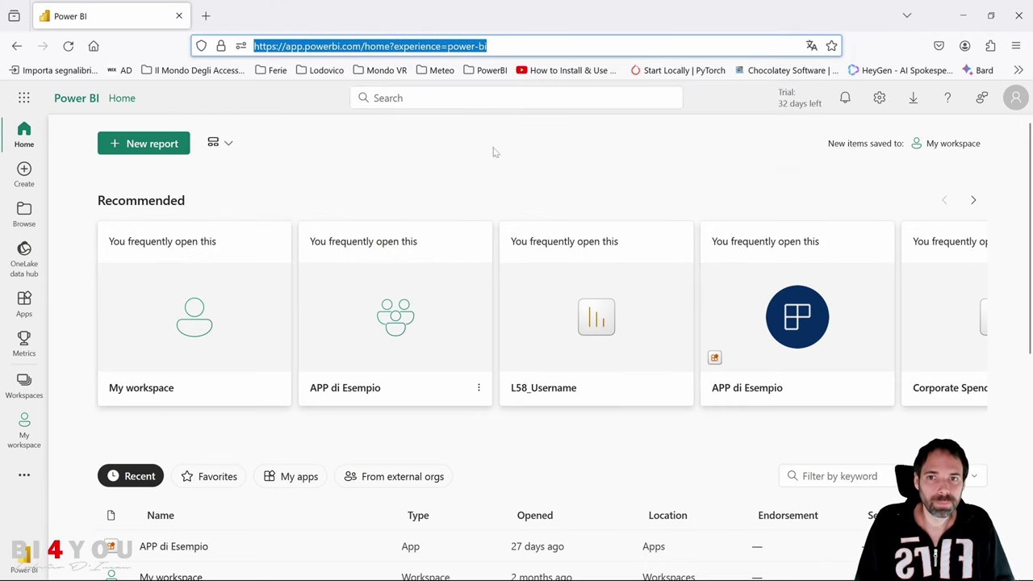
left_click(493, 156)
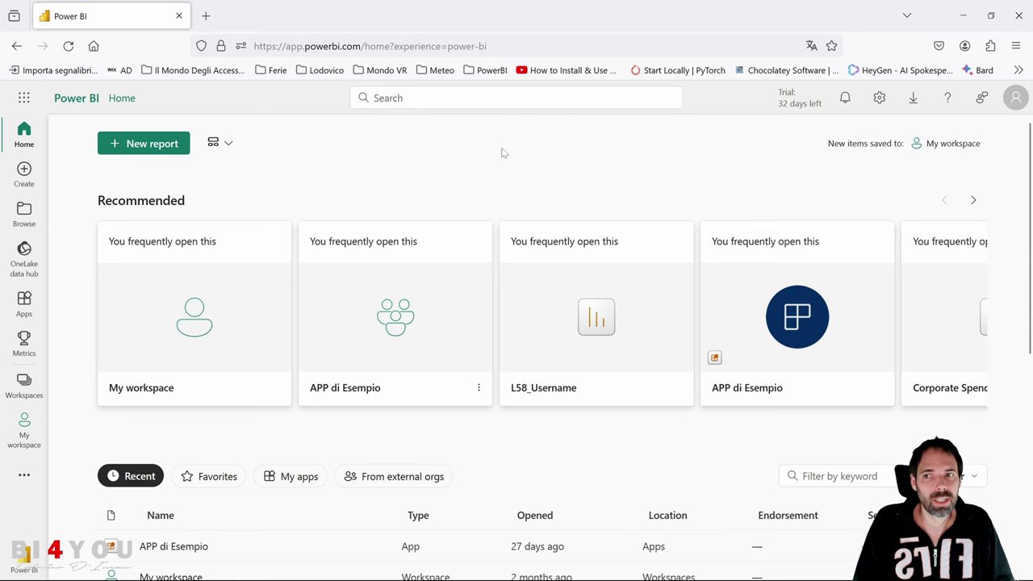
left_click(879, 97)
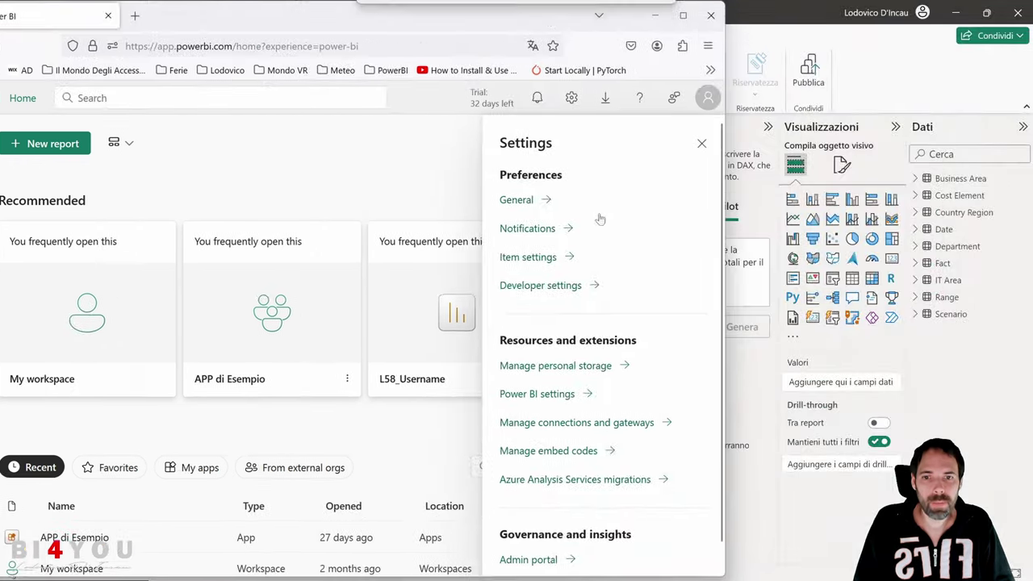
scroll(594, 219, "down", 1)
left_click(553, 534)
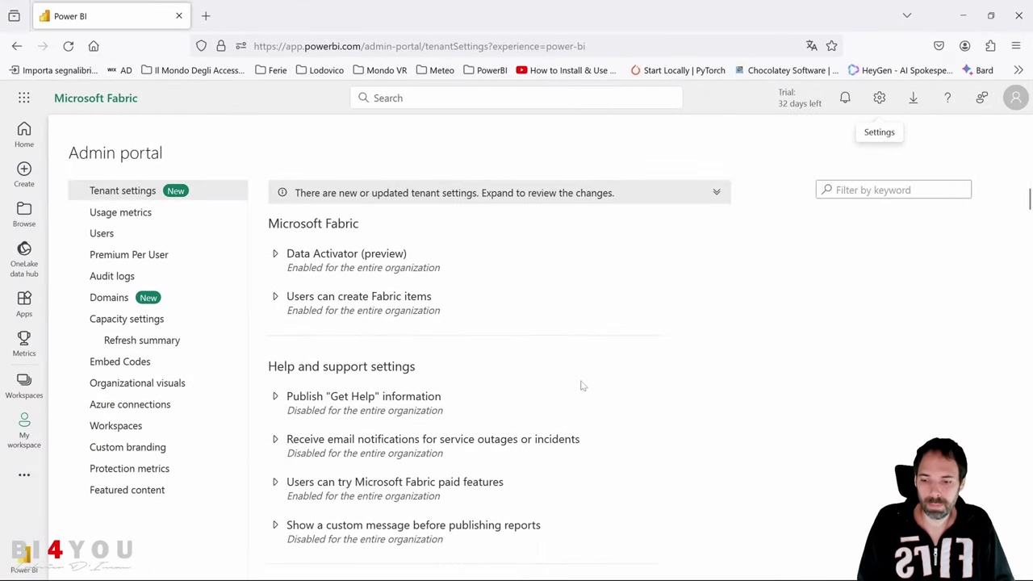
key("ctrl+f")
type("Q&A")
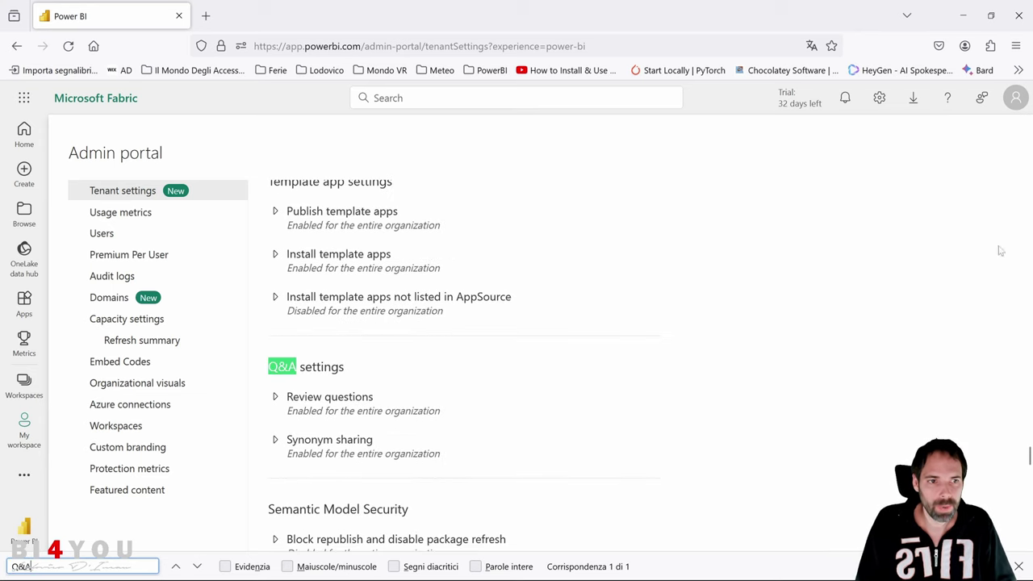
left_click(474, 370)
scroll(556, 345, "down", 2)
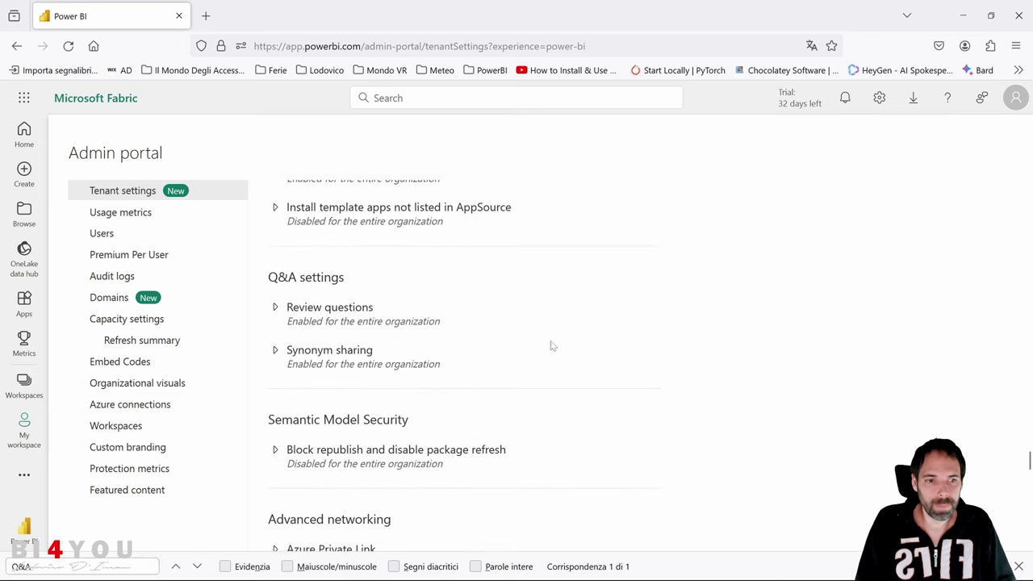
scroll(550, 346, "up", 2)
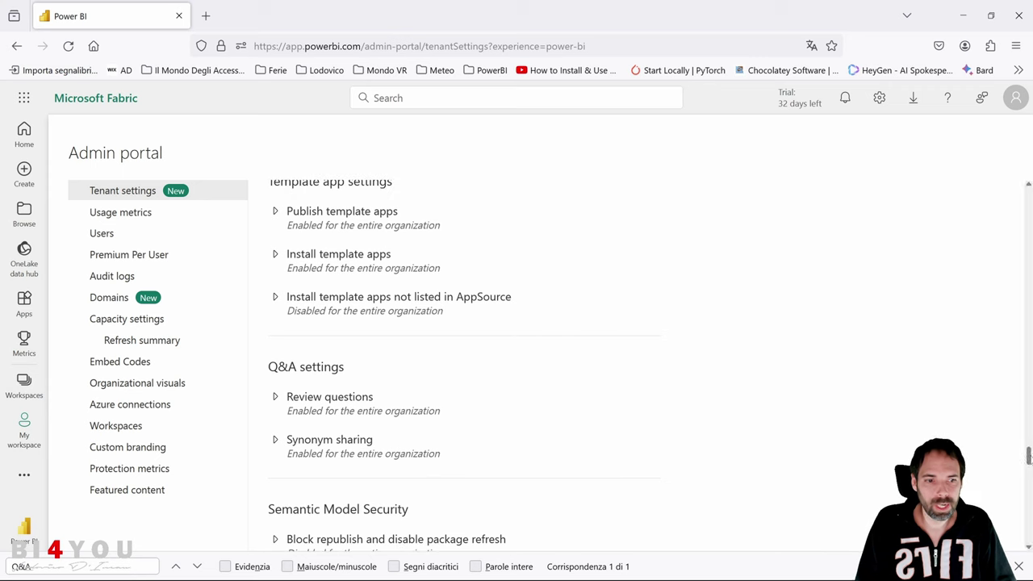
scroll(1028, 457, "up", 1)
scroll(394, 372, "down", 2)
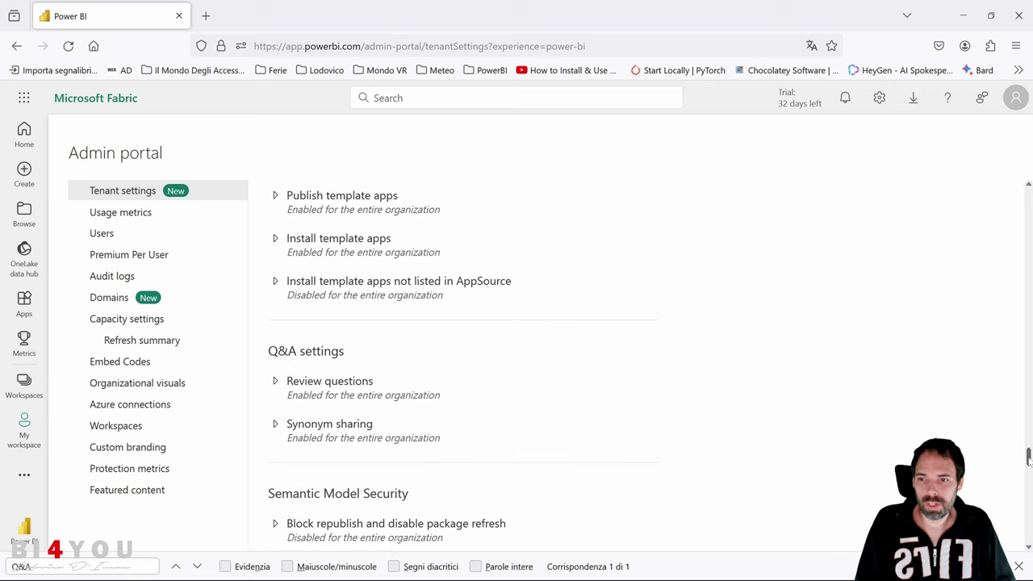
scroll(303, 358, "down", 2)
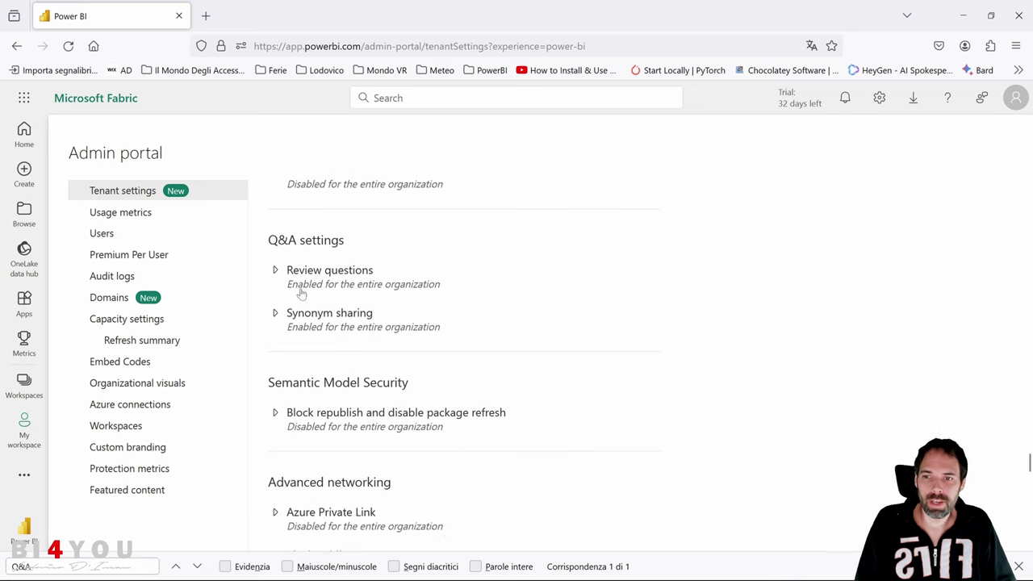
left_click(298, 314)
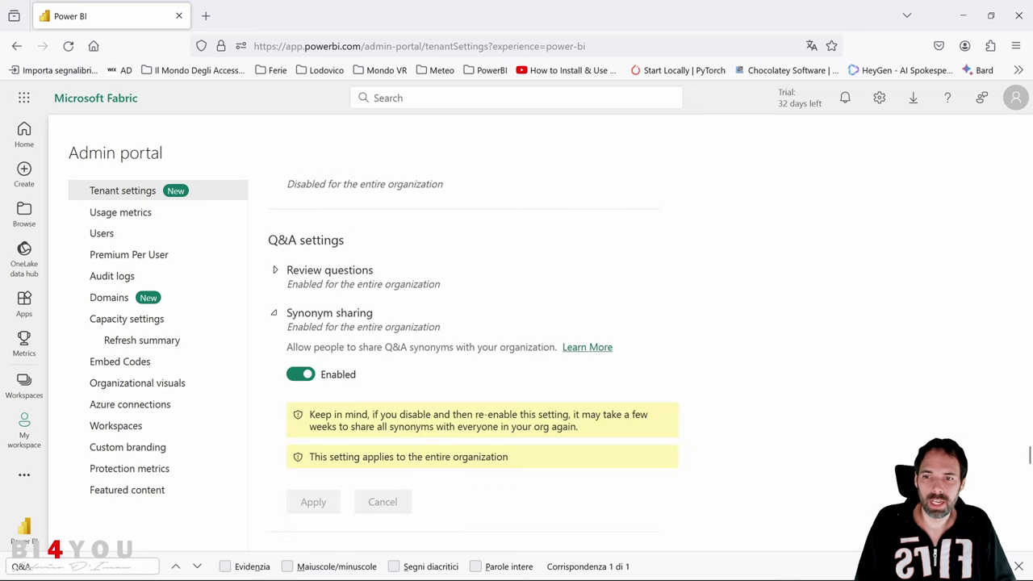
left_click(323, 273)
scroll(338, 317, "down", 6)
scroll(338, 323, "up", 4)
left_click(332, 328)
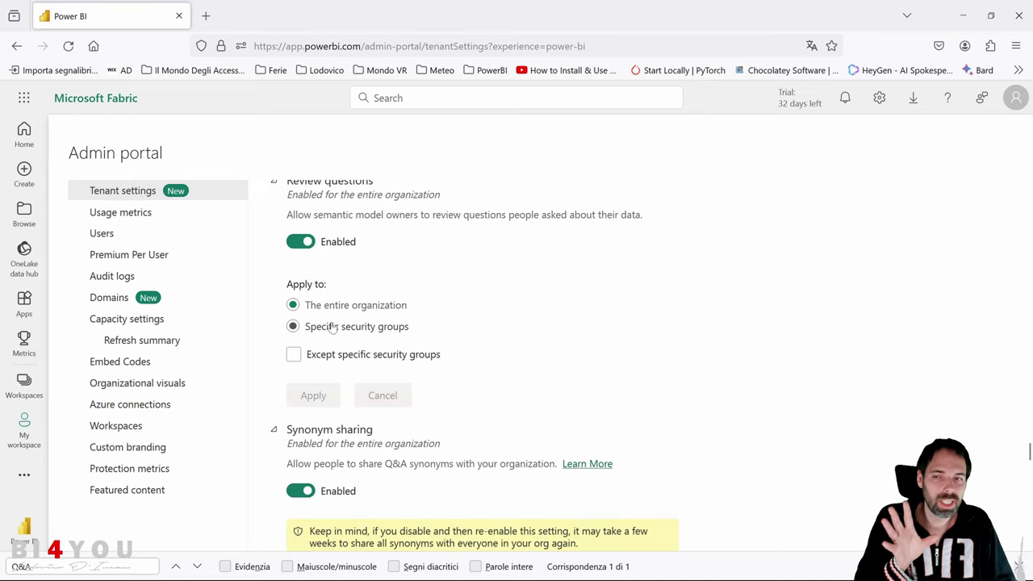
left_click(323, 196)
left_click(323, 233)
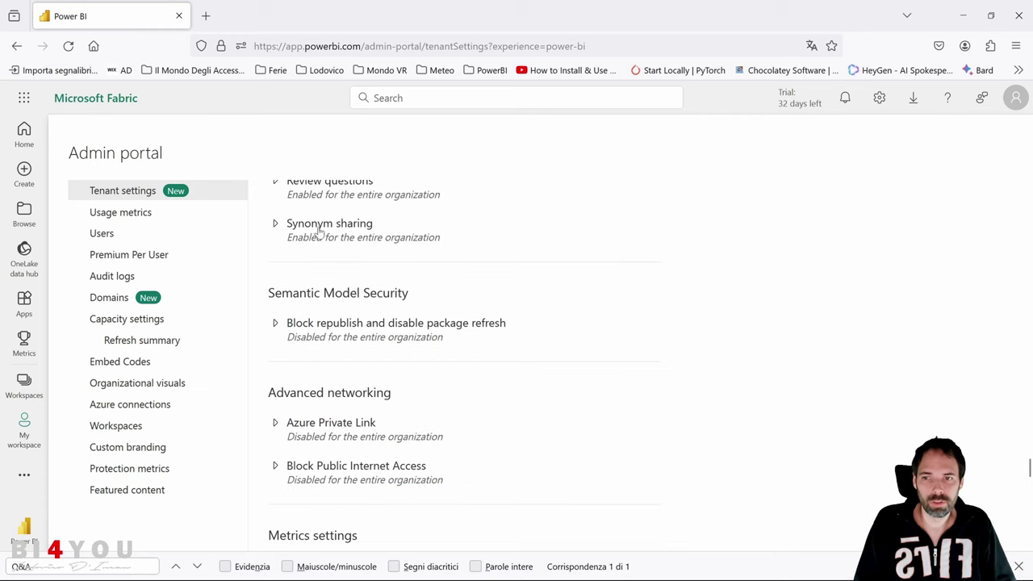
scroll(351, 276, "up", 2)
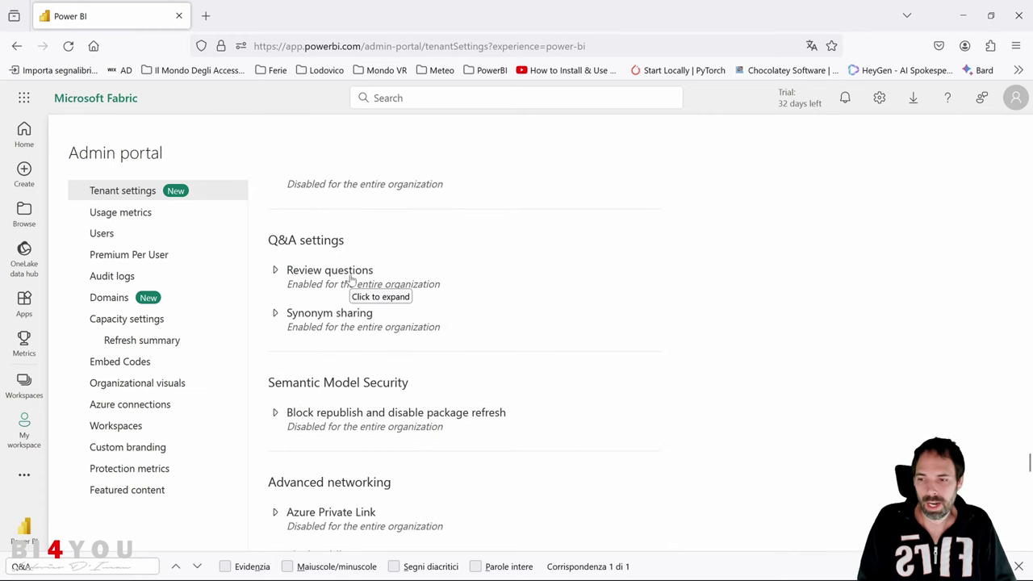
Search the portal for 'quick', toggle the data-geography setting off and on, then close the browser.
key("ctrl+f")
type("qui")
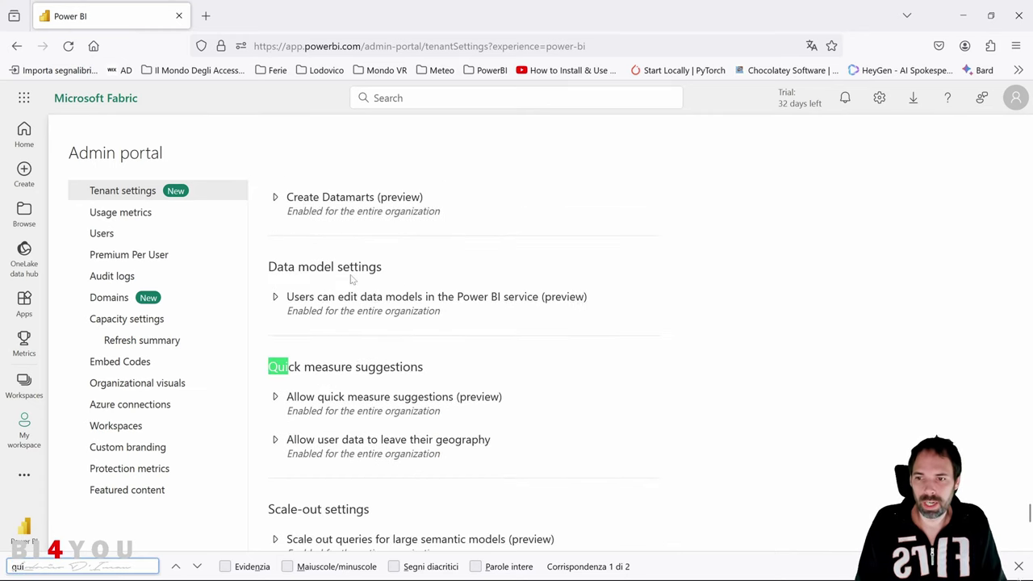
type("ck")
scroll(350, 277, "down", 2)
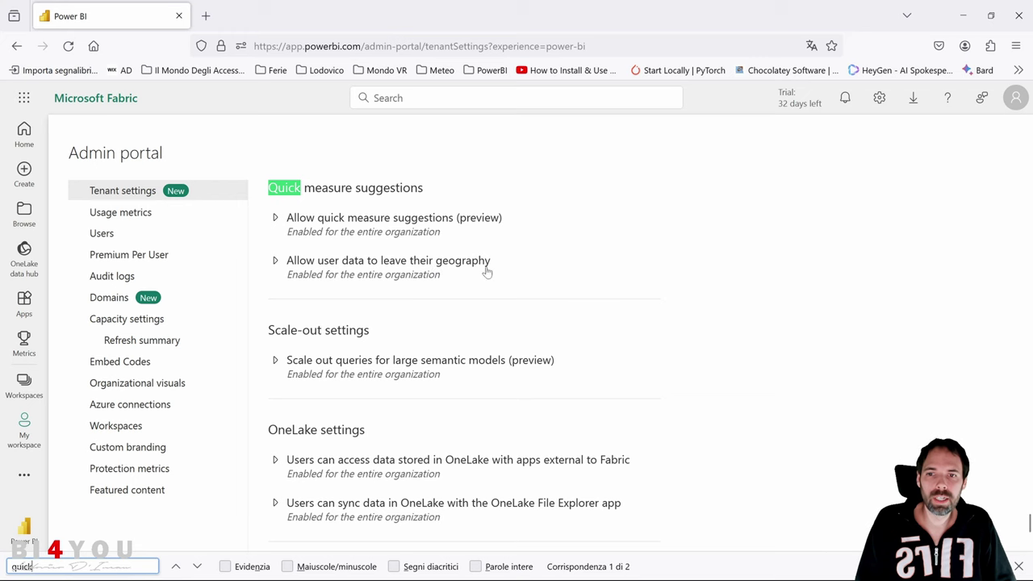
left_click(274, 261)
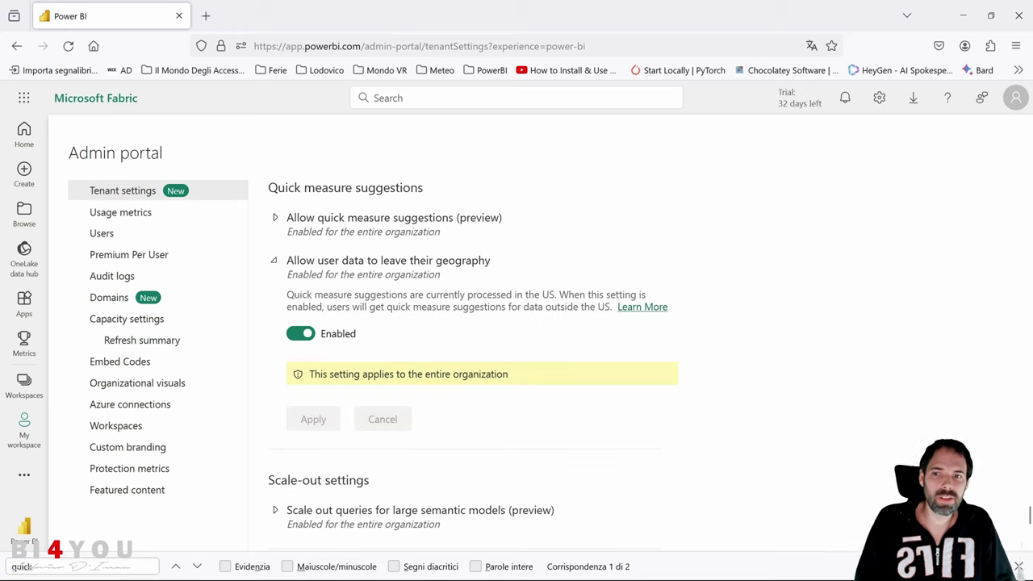
left_click(304, 336)
left_click(305, 335)
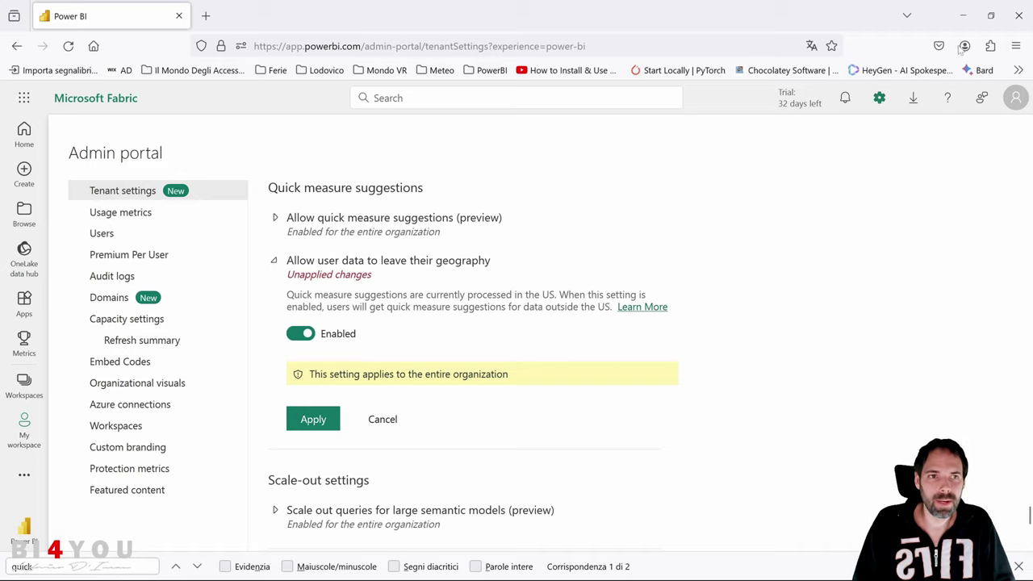
left_click(1017, 10)
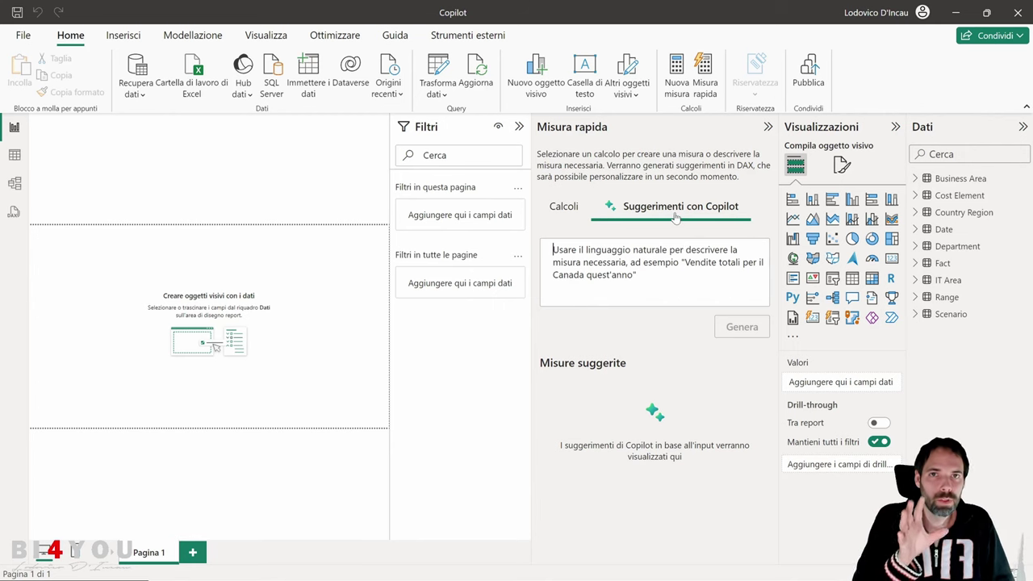
left_click(13, 211)
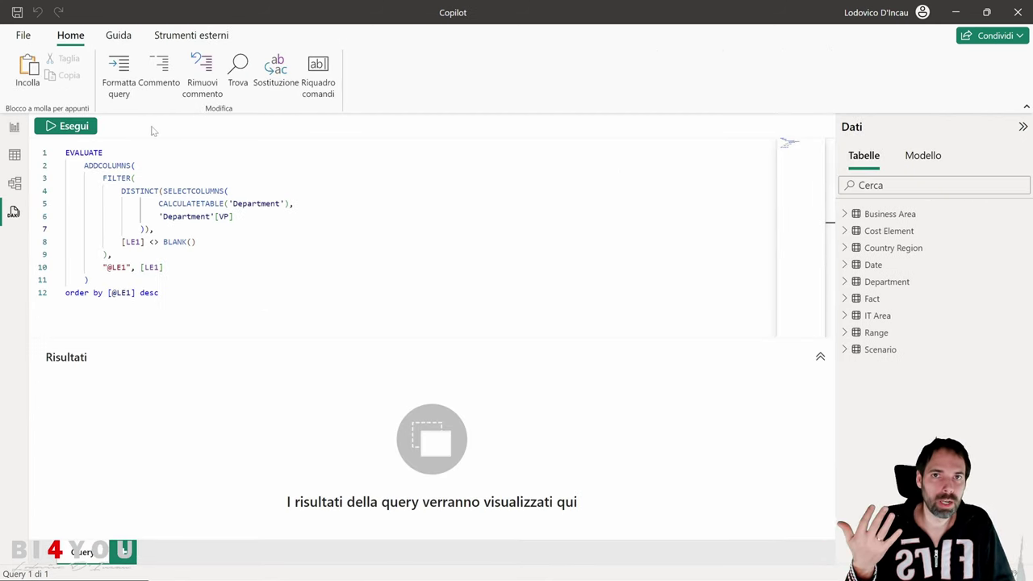
left_click(206, 203)
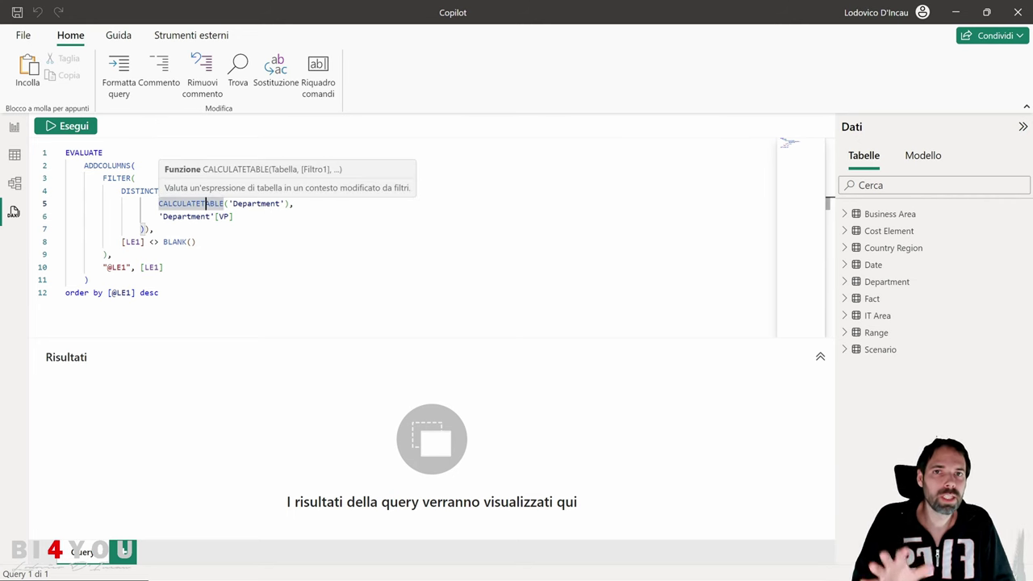
left_click(197, 241)
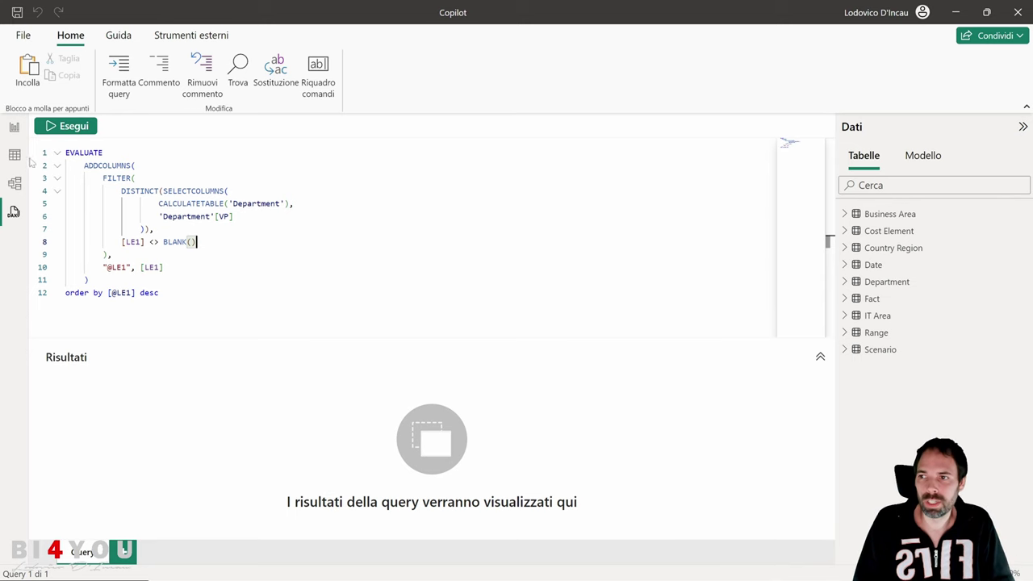
left_click(14, 131)
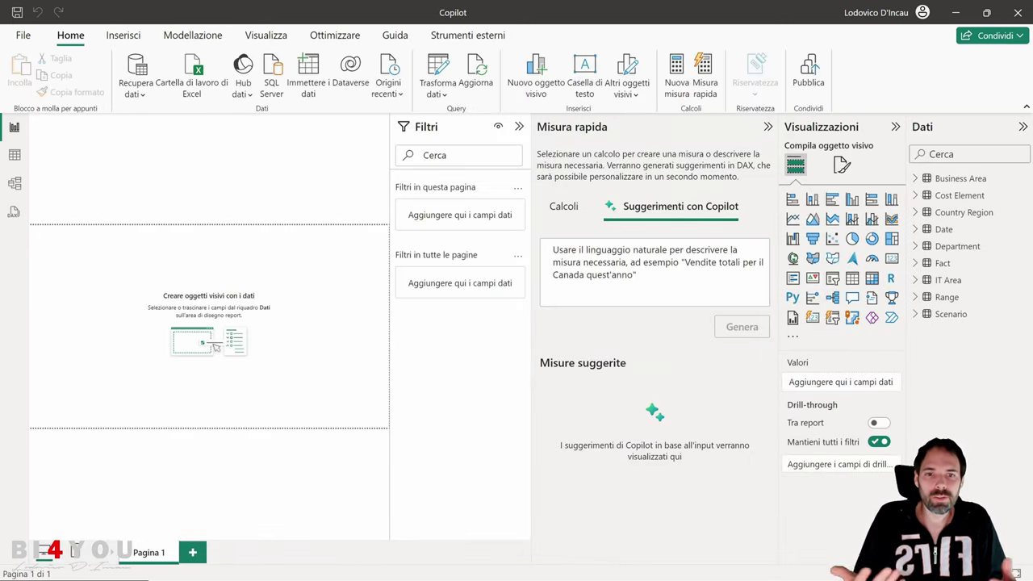
left_click(14, 183)
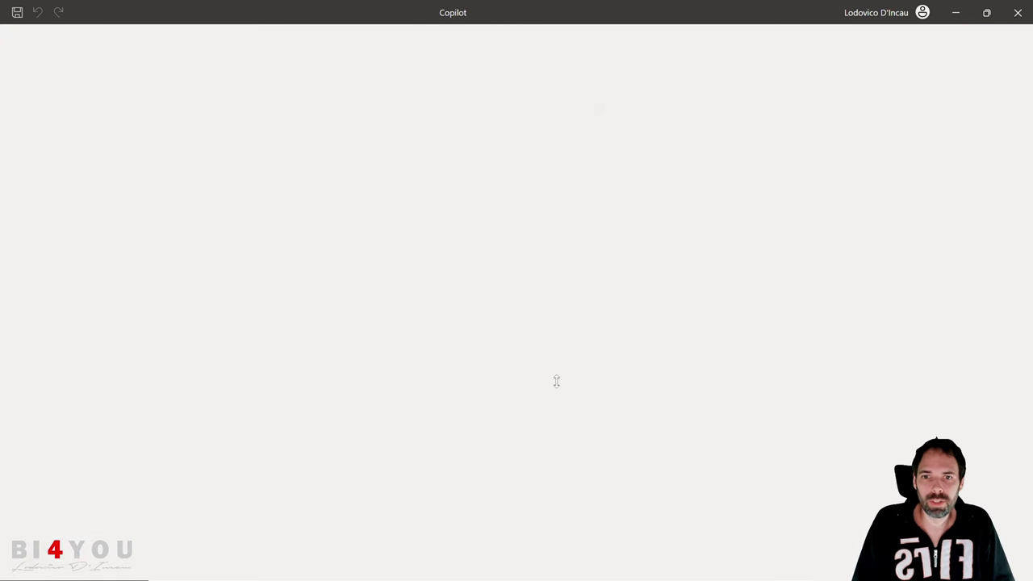
left_click(824, 127)
scroll(434, 331, "up", 3)
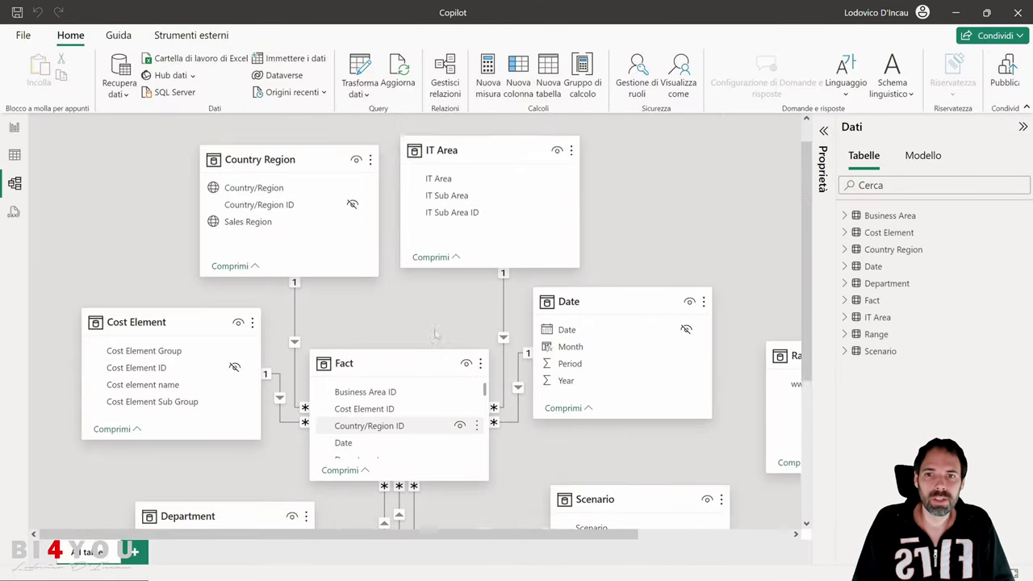
scroll(434, 331, "down", 5)
scroll(434, 333, "up", 3)
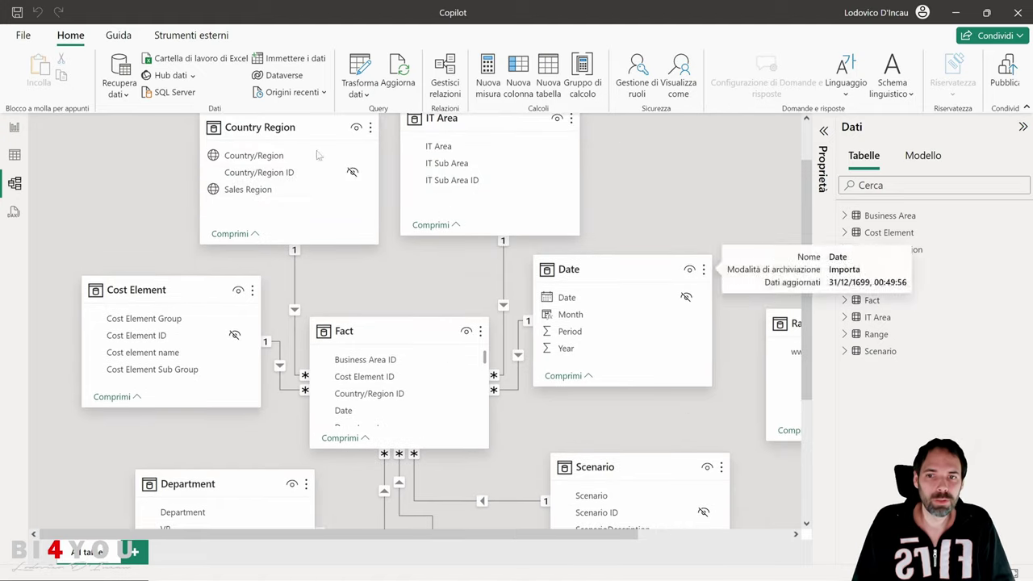
left_click(14, 127)
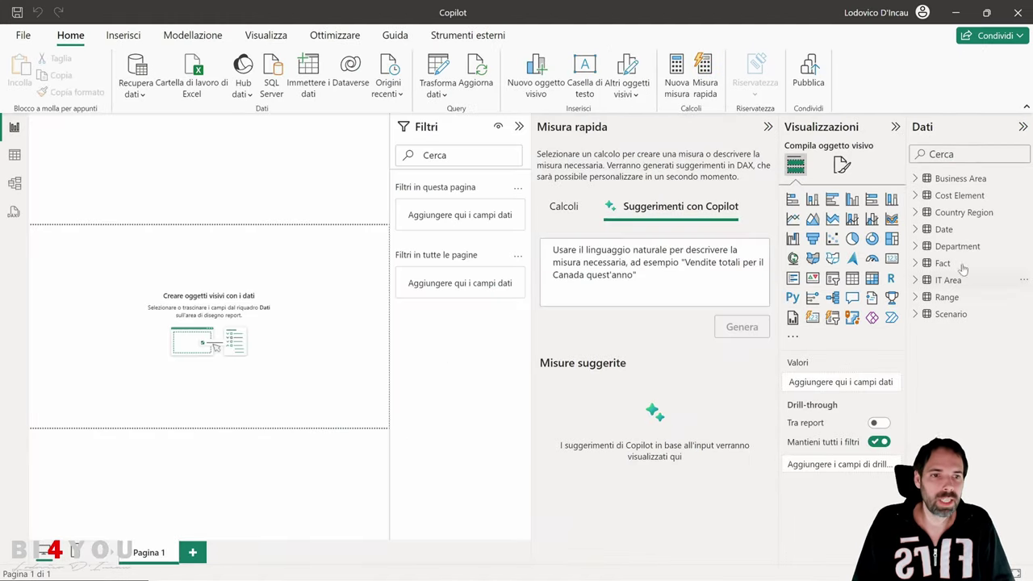
Expand the Fact and Department tables in the Data pane to locate VP.
left_click(917, 263)
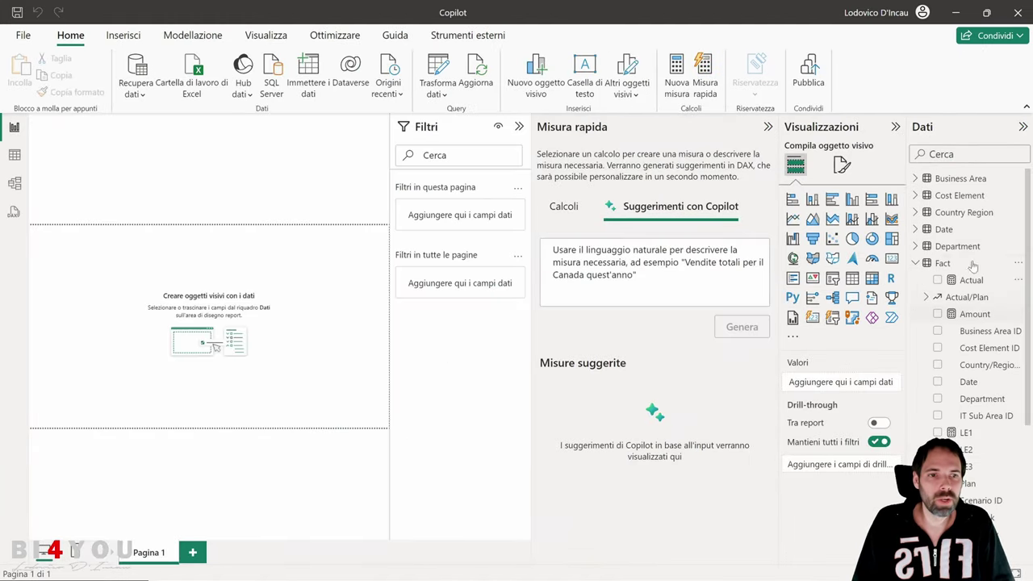
left_click(915, 246)
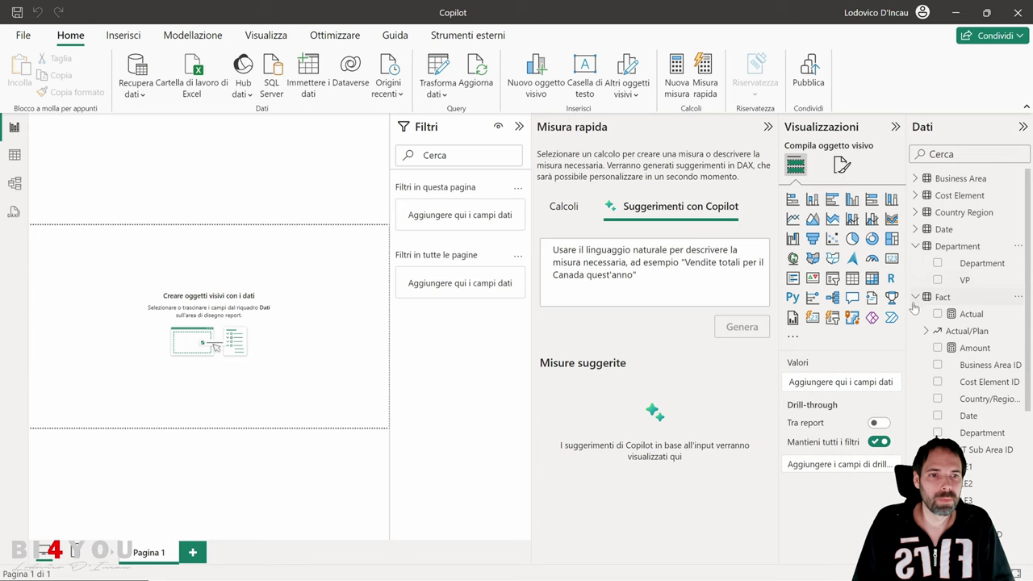
left_click(915, 247)
left_click(918, 263)
left_click(916, 246)
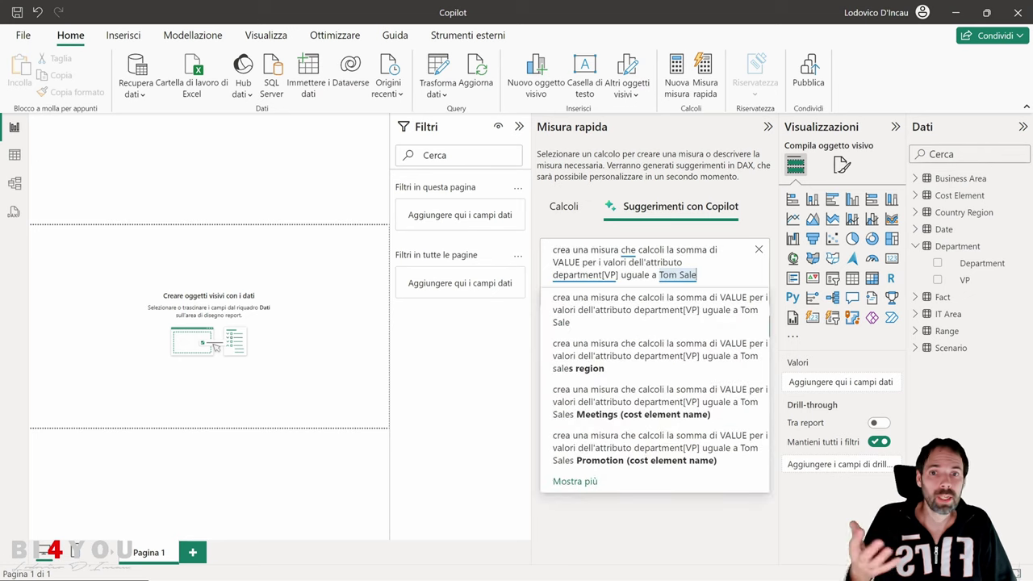
Edit the Copilot prompt to sum VALUE where department[VP] equals a specific VP, checking VP values in Table view.
type("6")
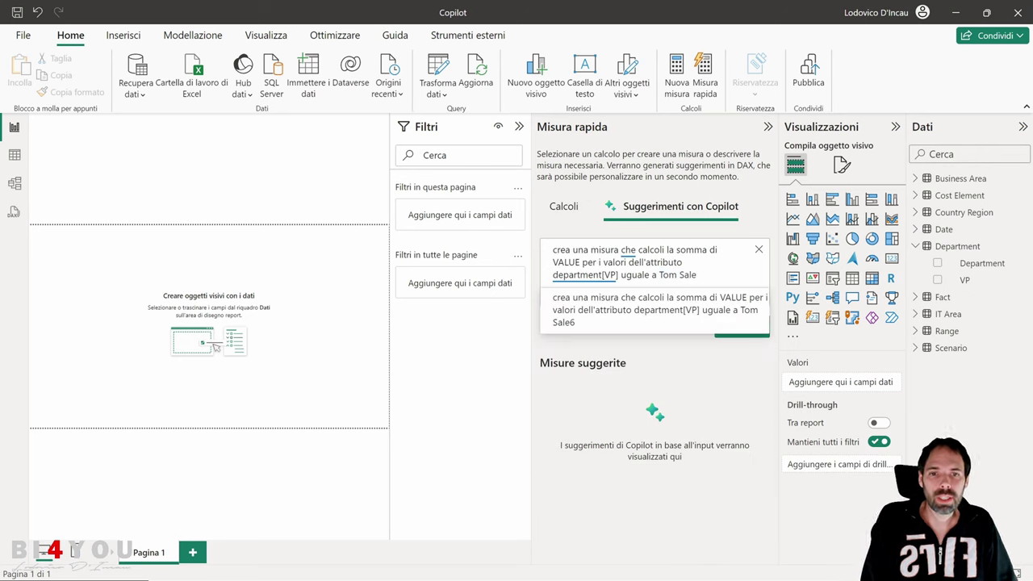
left_click_drag(582, 262, 553, 262)
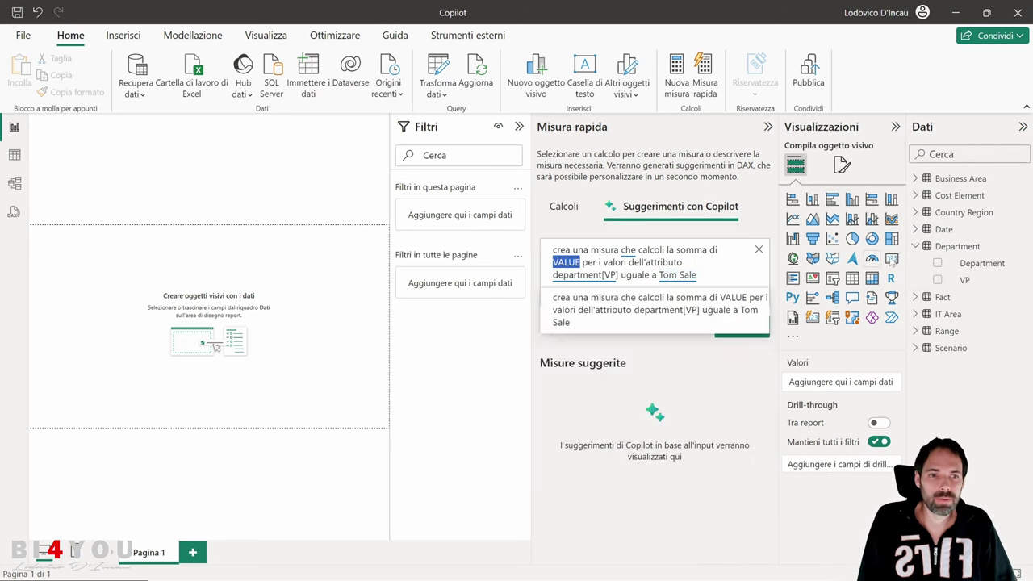
left_click(942, 296)
scroll(948, 363, "down", 5)
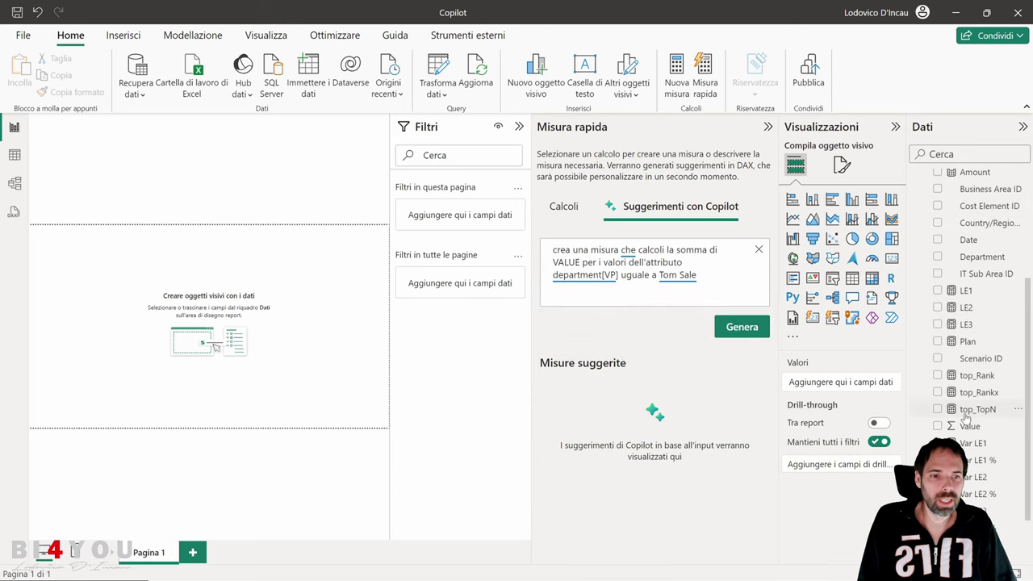
left_click(580, 263)
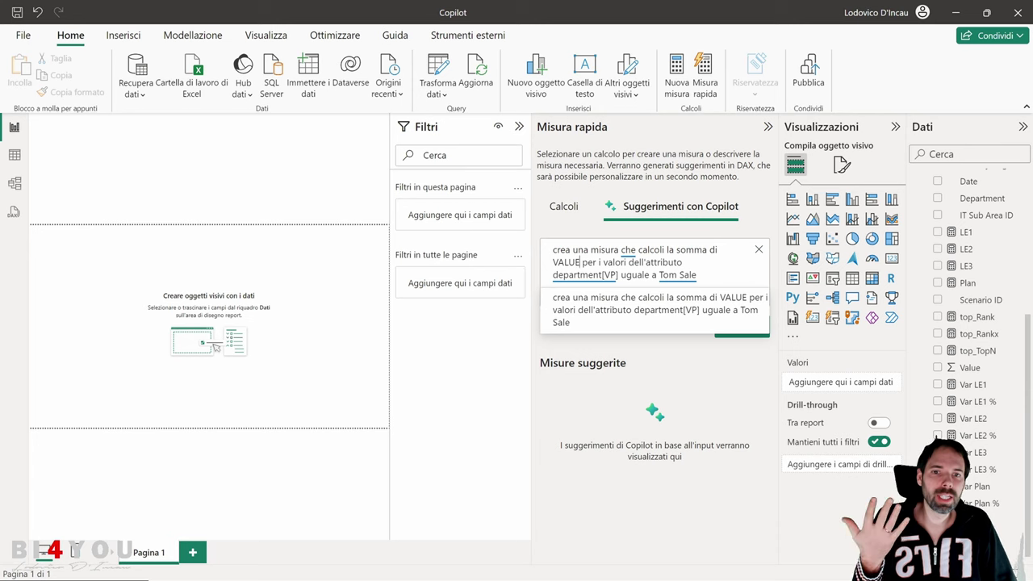
left_click(684, 262)
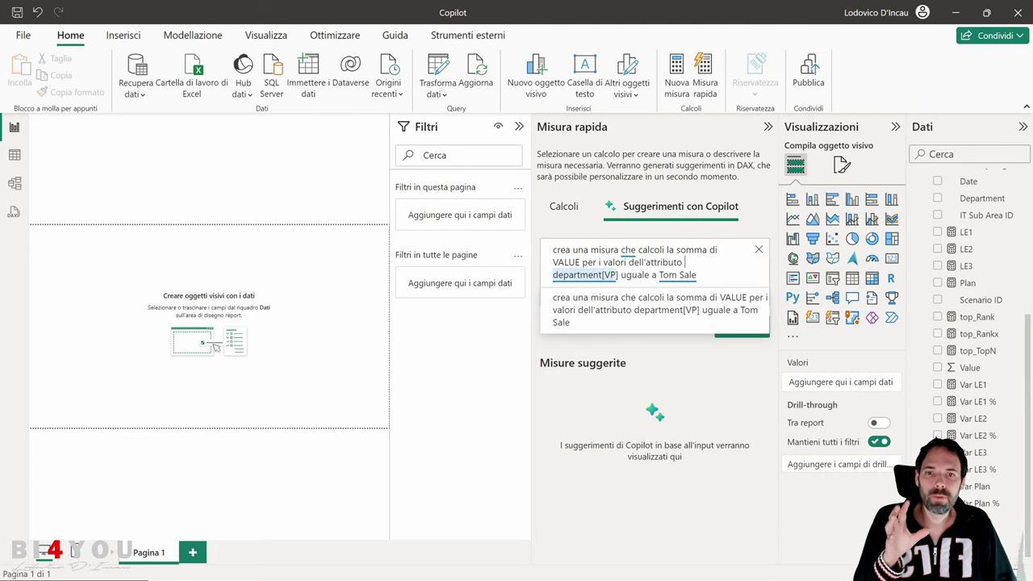
left_click(14, 158)
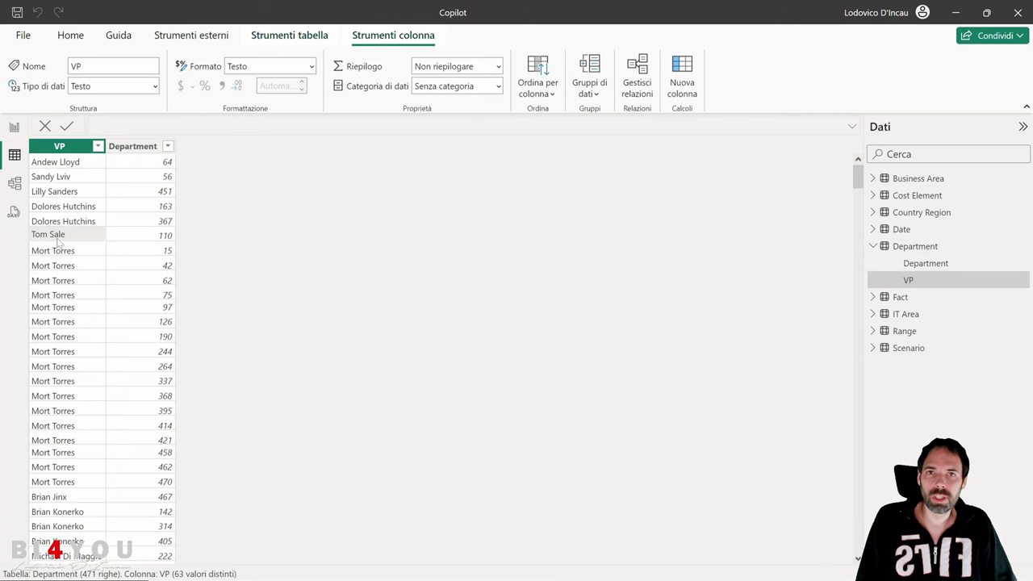
left_click(14, 128)
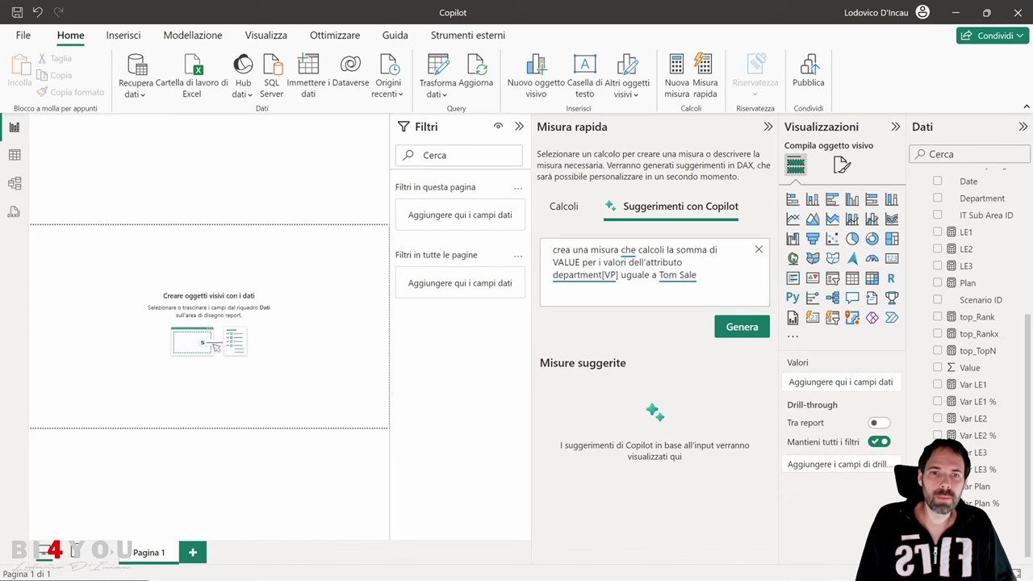
key("ctrl+shift+Left")
key("ctrl+shift+Left")
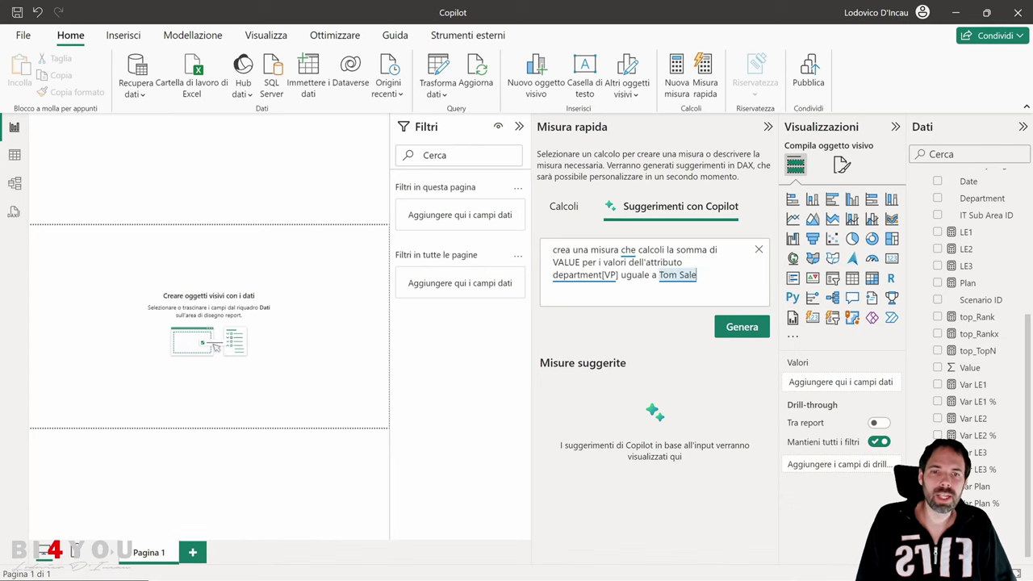
Generate Copilot's suggestion, review its full DAX, target the Fact table and add the measure.
left_click(729, 330)
scroll(670, 387, "down", 2)
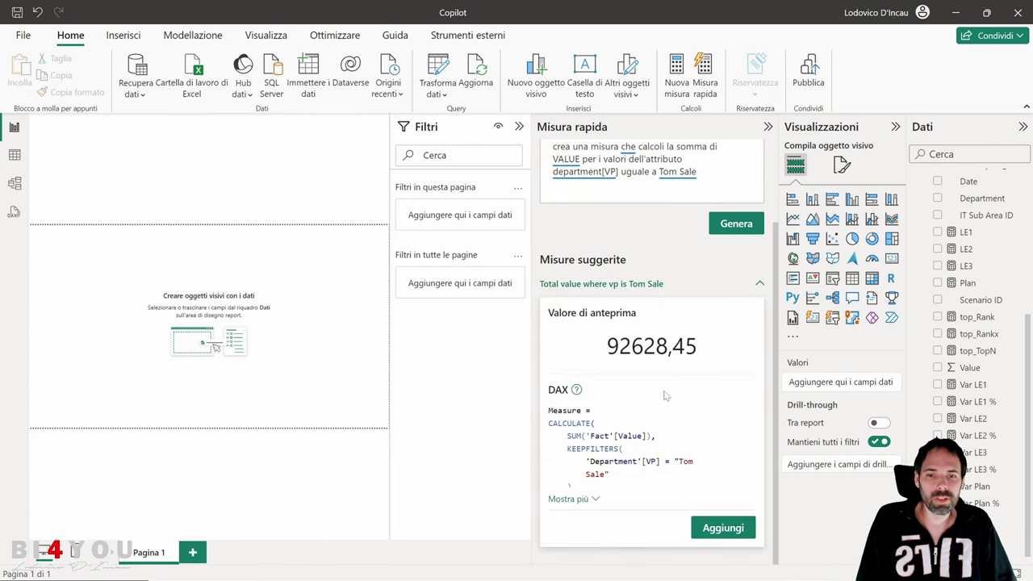
left_click(573, 502)
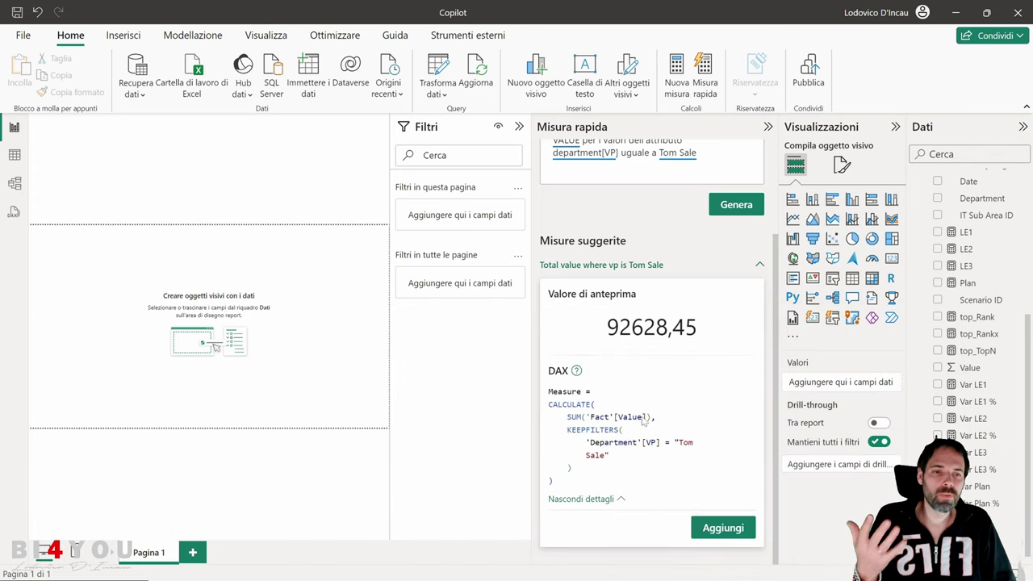
scroll(977, 258, "up", 5)
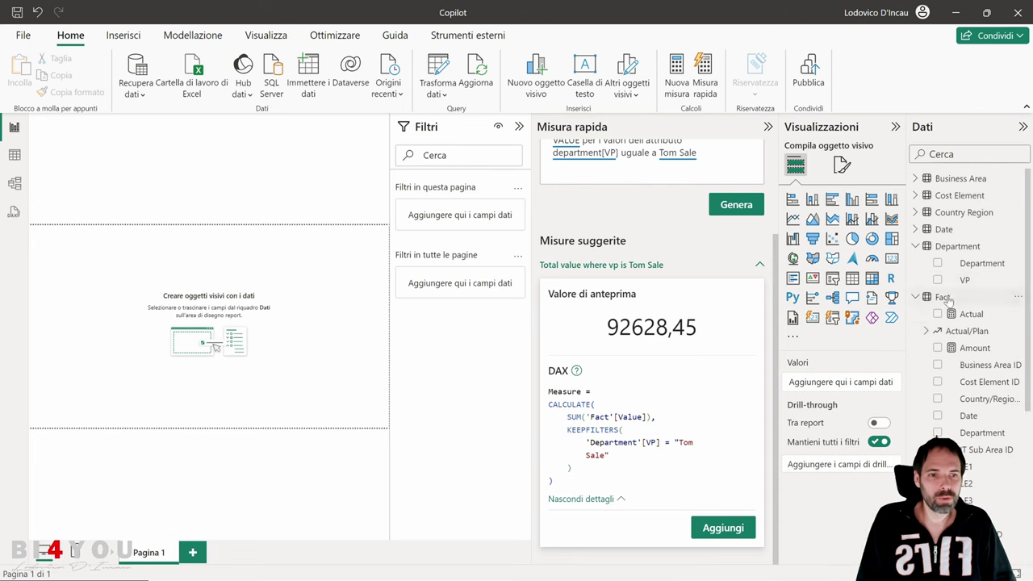
left_click(942, 297)
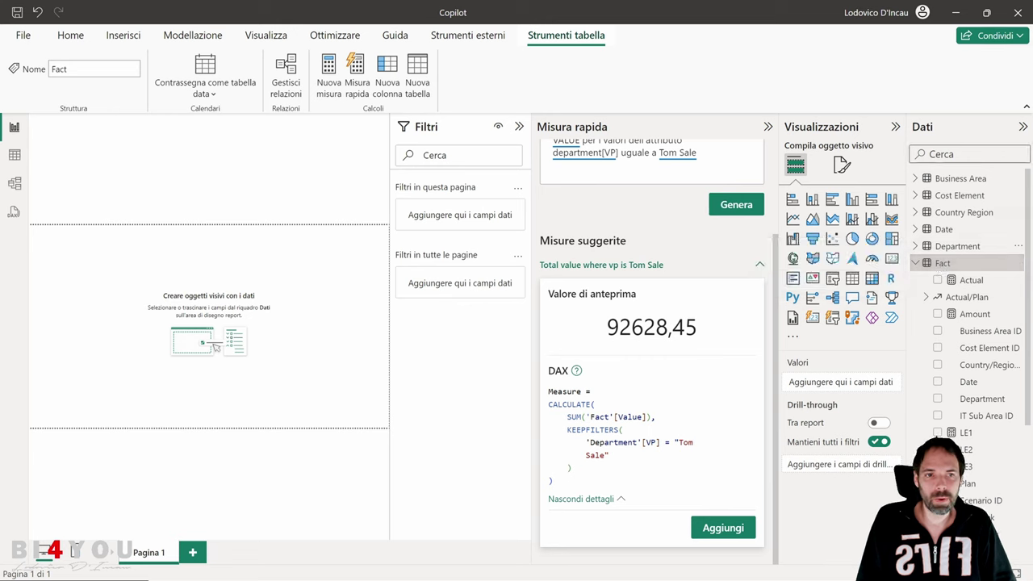
scroll(934, 346, "down", 1)
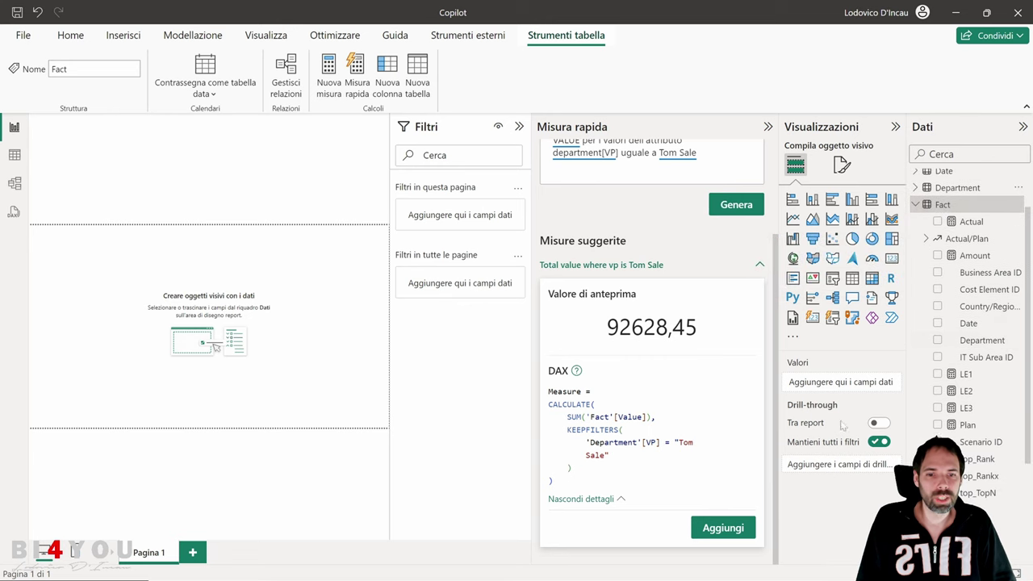
left_click(722, 527)
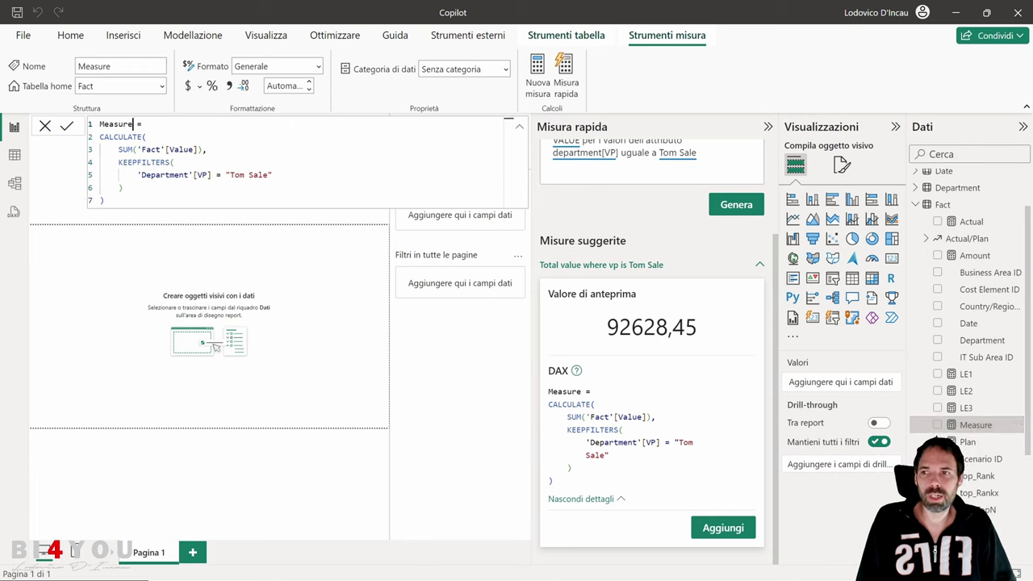
Rename 'Measure' to ValueTomSale in the formula bar, then collapse the quick measure pane and formula bar.
double_click(115, 124)
type("ValueTomSal")
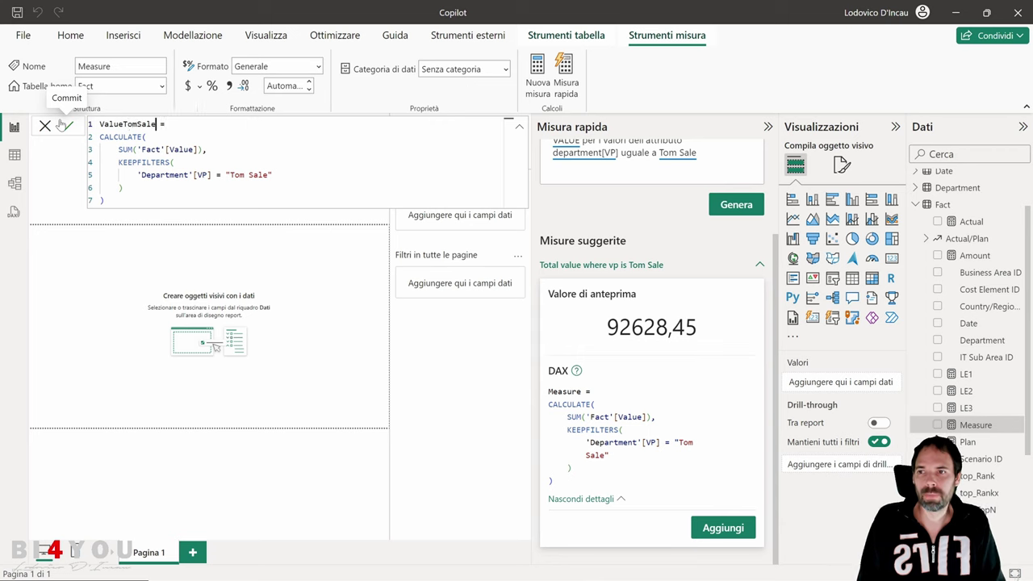
left_click(62, 125)
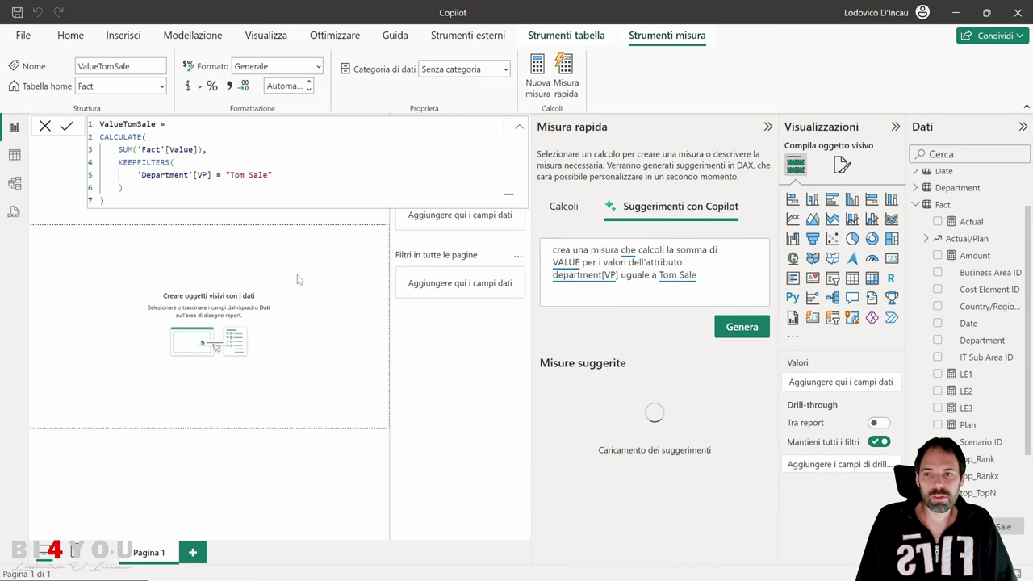
left_click(768, 126)
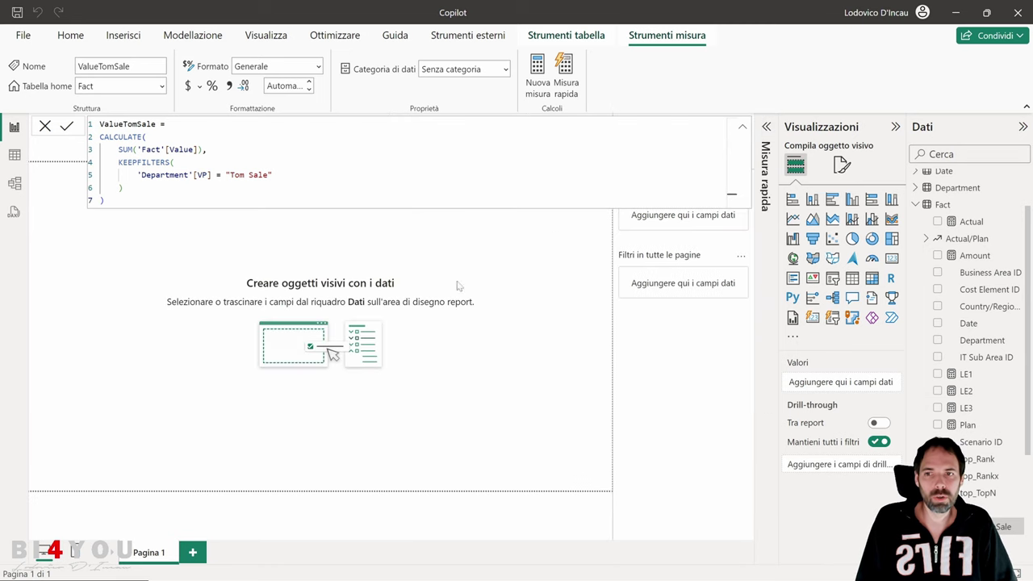
left_click(742, 127)
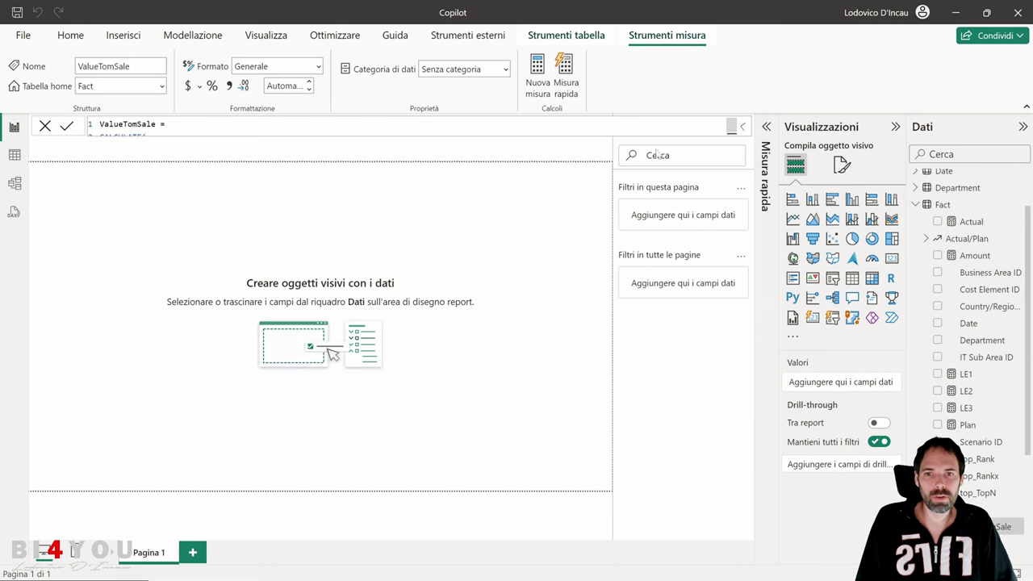
Add a table visual showing ValueTomSale by Department VP, totalling 92.628,45.
left_click(852, 278)
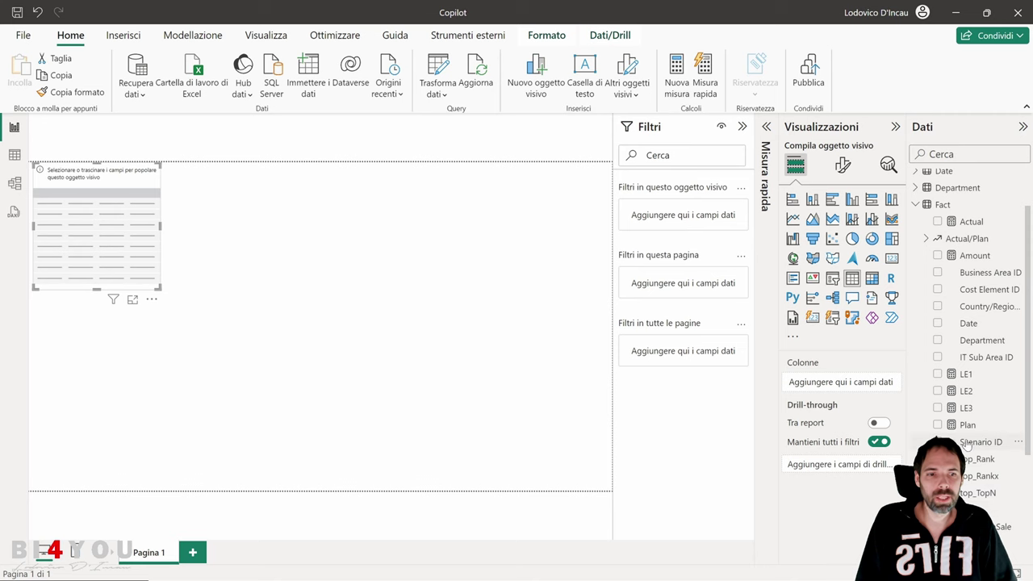
scroll(972, 496, "down", 3)
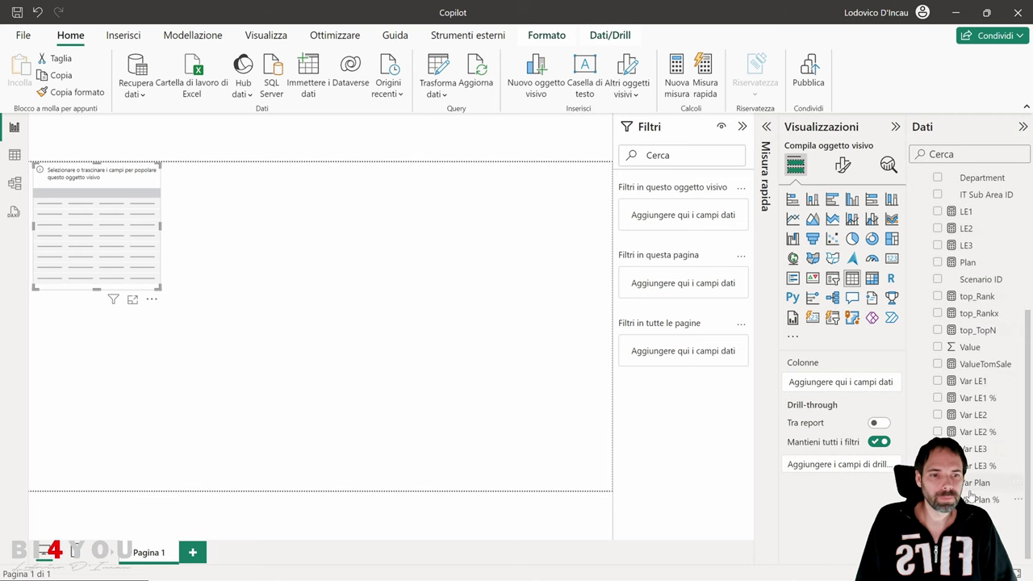
left_click(937, 423)
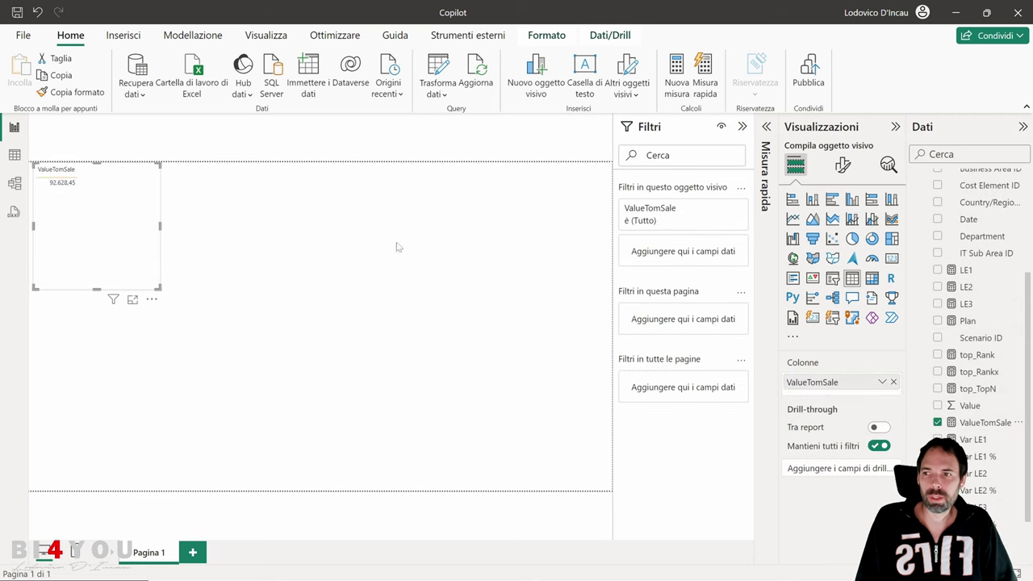
scroll(960, 356, "up", 4)
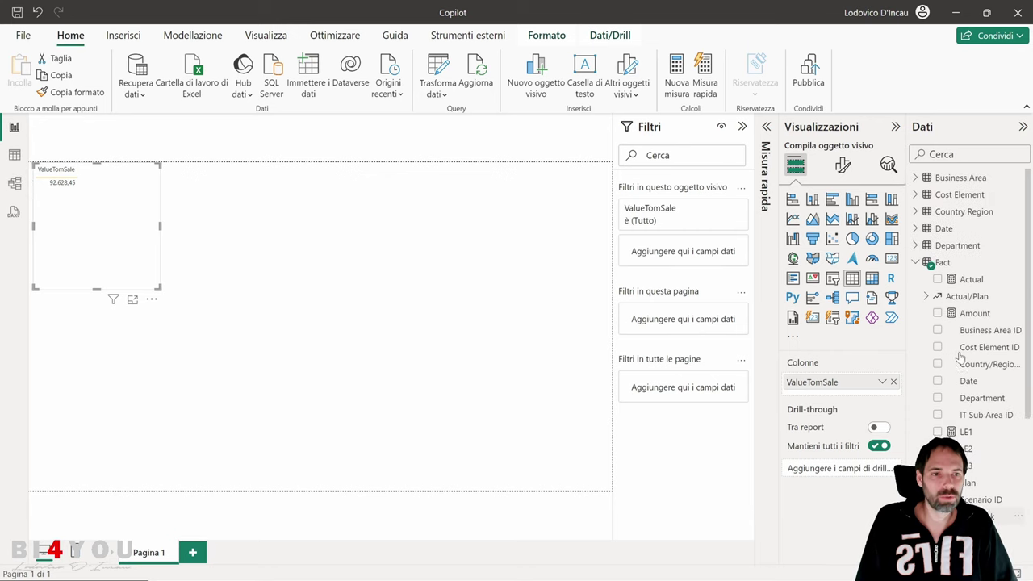
left_click(915, 262)
left_click(915, 246)
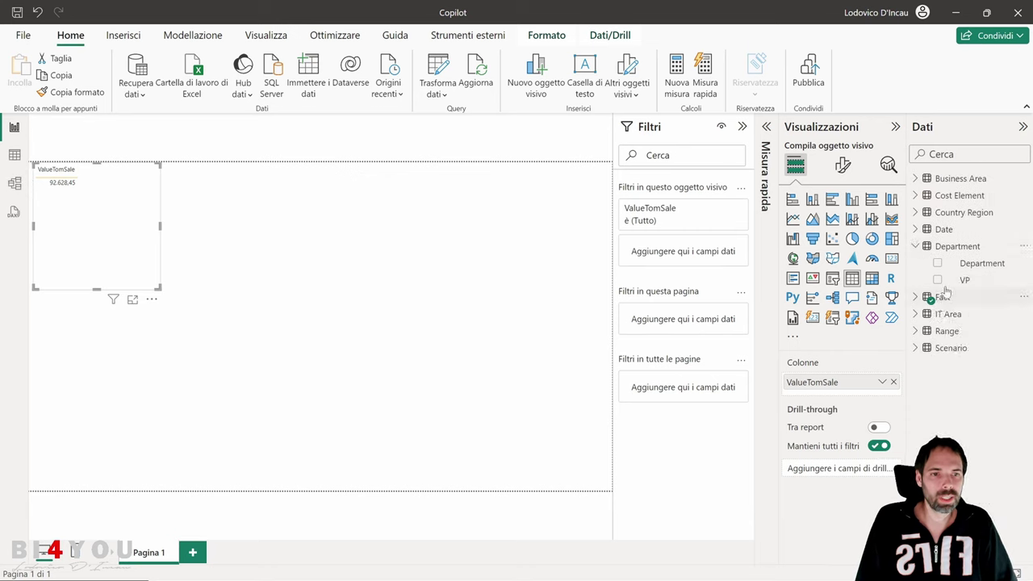
left_click(937, 279)
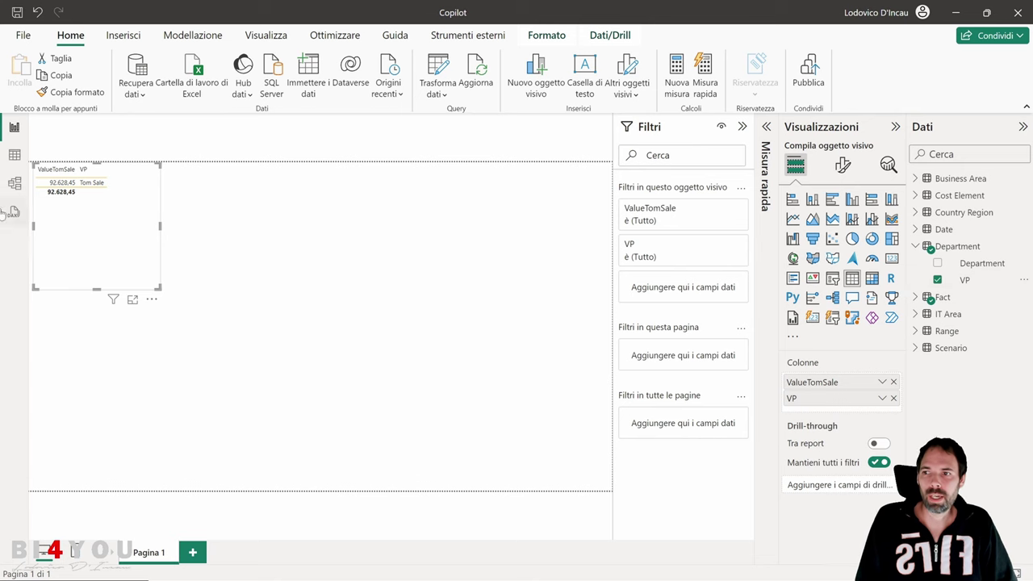
scroll(103, 189, "up", 3)
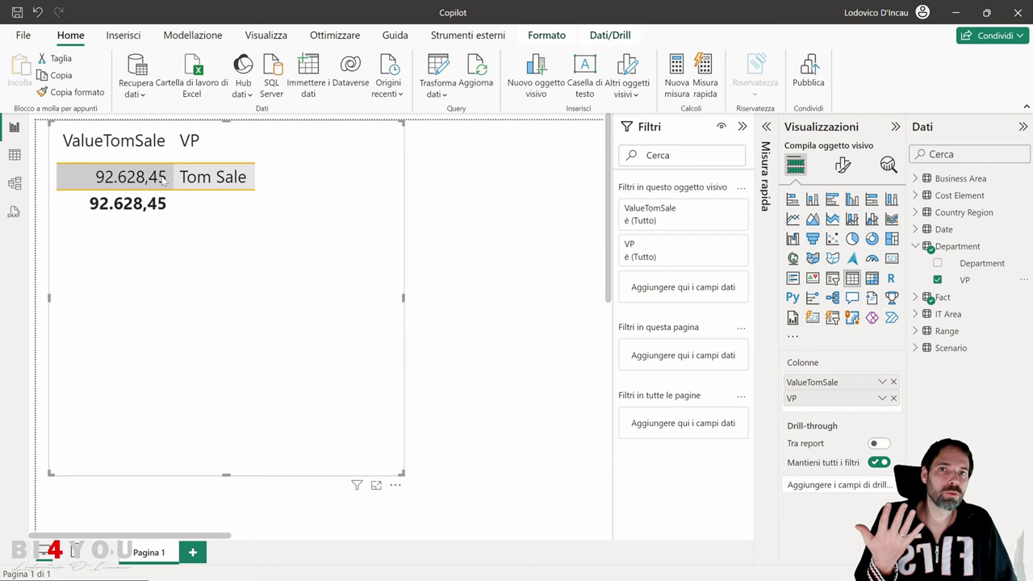
Deselect the table and reopen the quick measure pane.
left_click(517, 202)
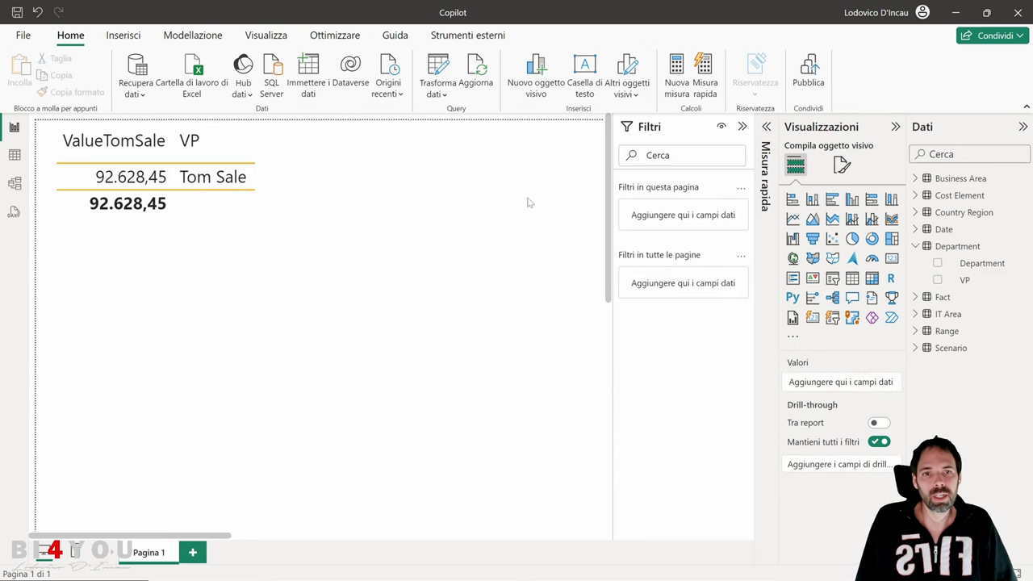
left_click(704, 89)
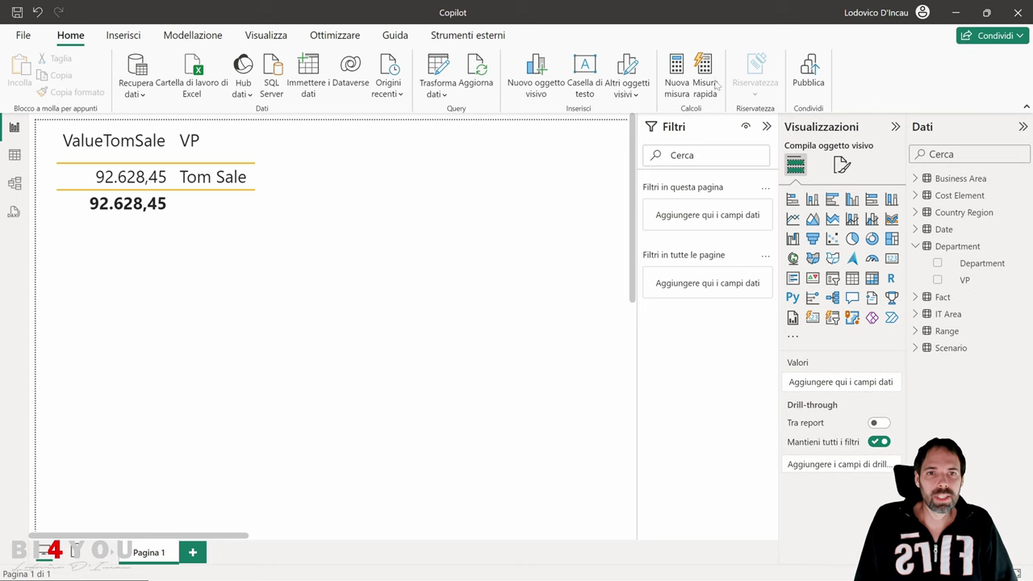
left_click(714, 84)
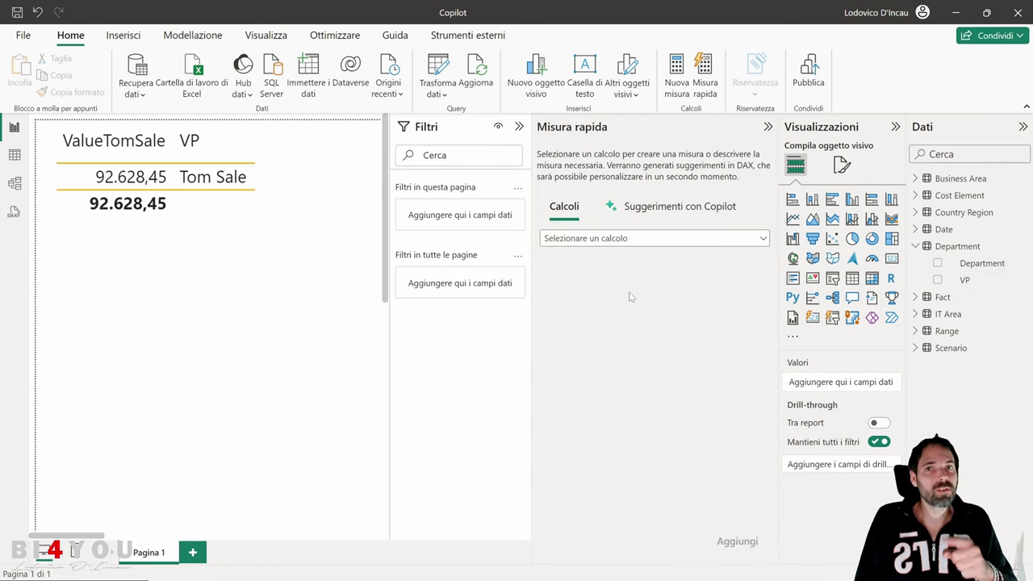